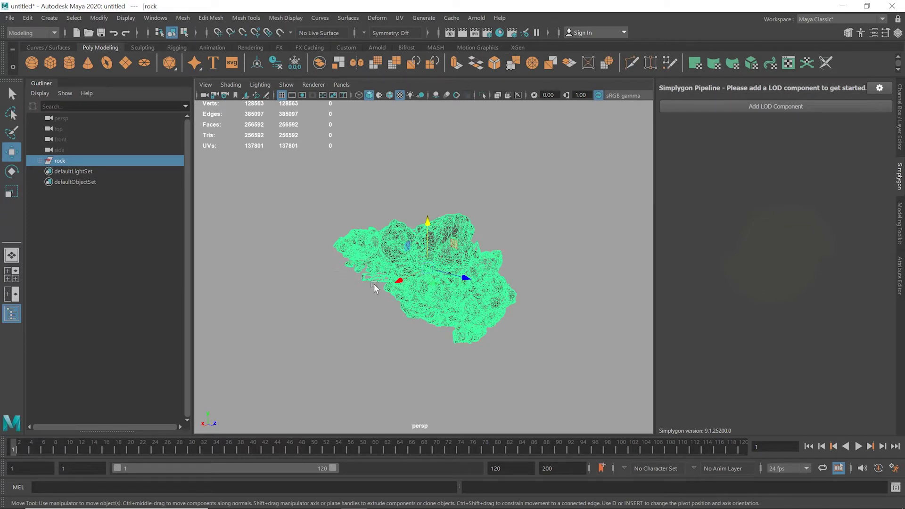
Examine the individual meshes in the rock group by selecting pieces on several sides of the formation
alt+drag(376, 289, 242, 304)
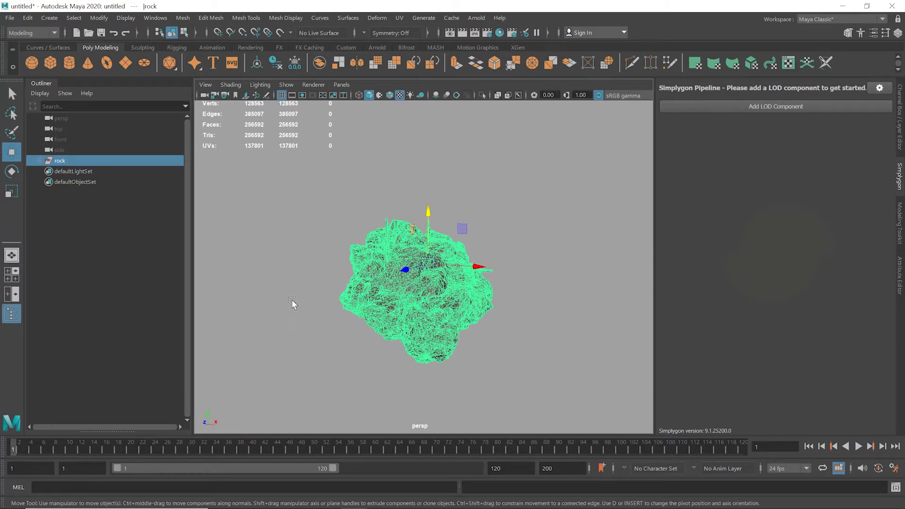
click(401, 296)
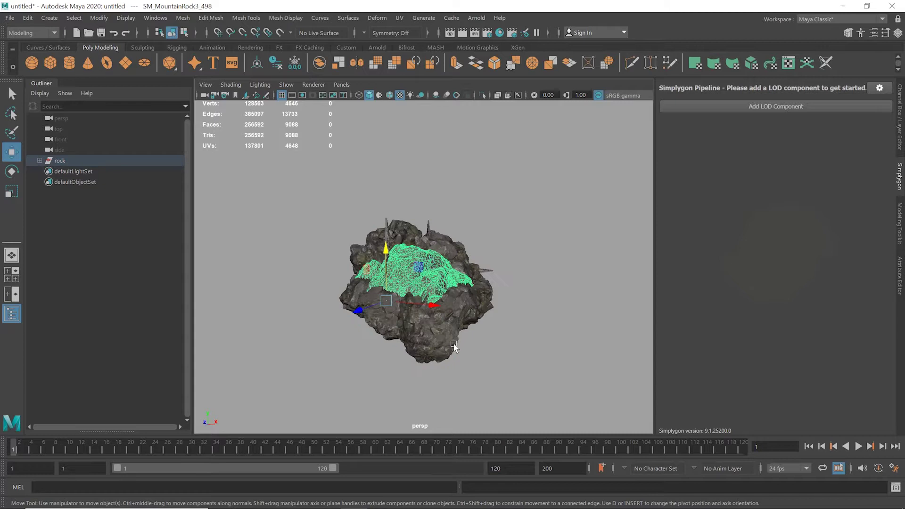
click(431, 339)
click(474, 306)
click(350, 302)
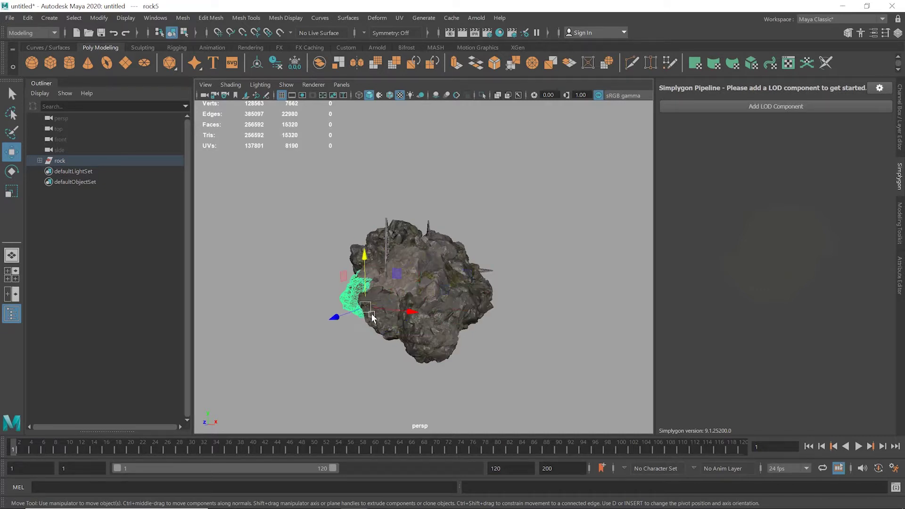
click(381, 329)
alt+drag(456, 310, 396, 299)
click(415, 268)
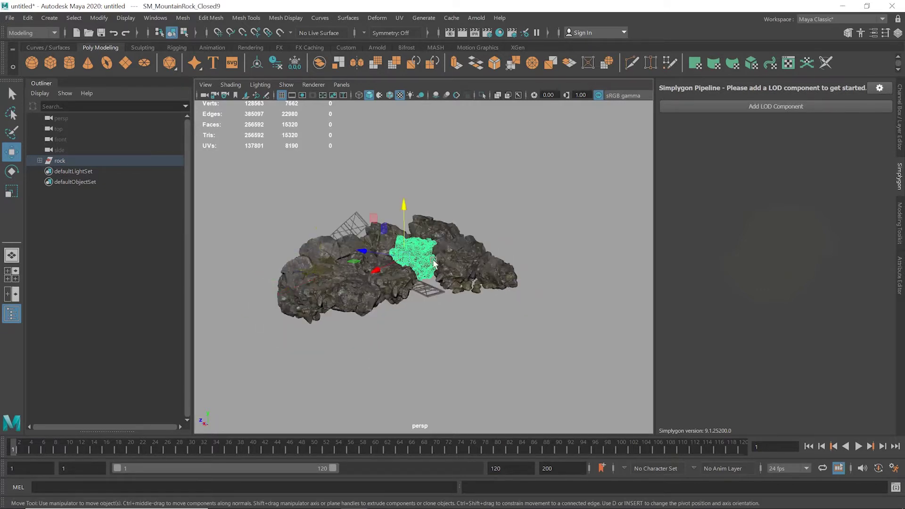
click(479, 265)
click(390, 281)
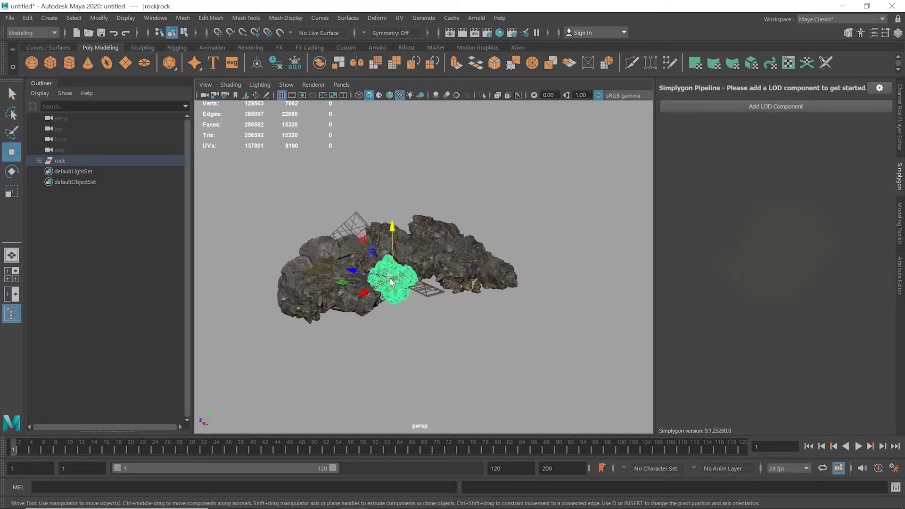
click(348, 293)
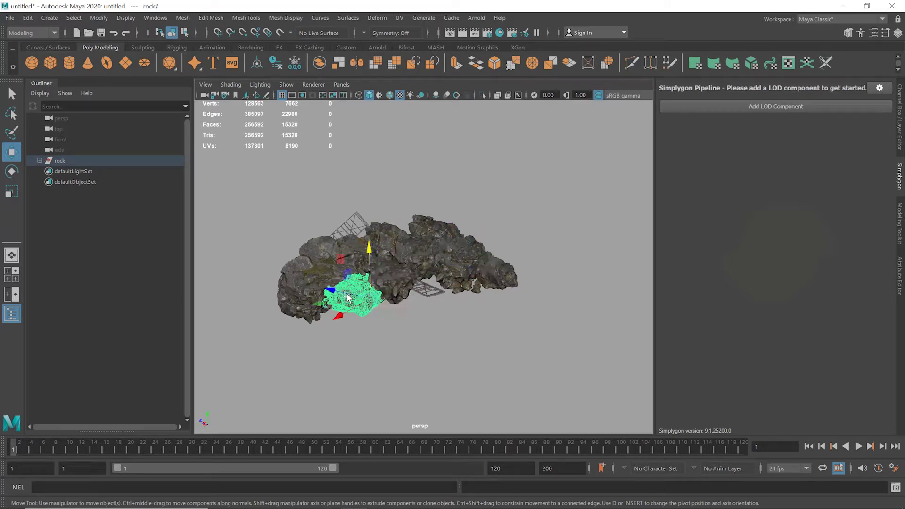
Examine the inside and underside of the rock formation, selecting rock pieces to check for hidden, overlapping geometry
alt+drag(389, 293, 439, 295)
scroll(424, 296, up, 5)
scroll(423, 297, up, 10)
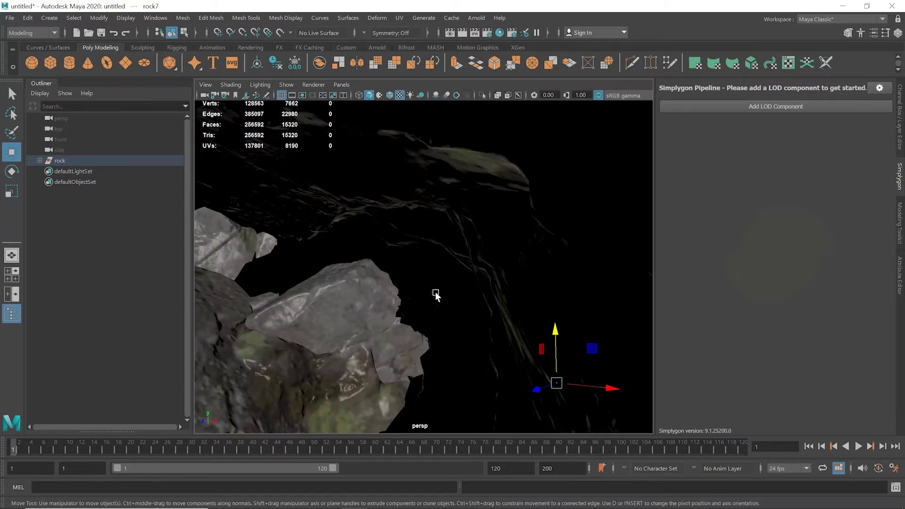
scroll(436, 294, down, 4)
alt+drag(414, 294, 426, 291)
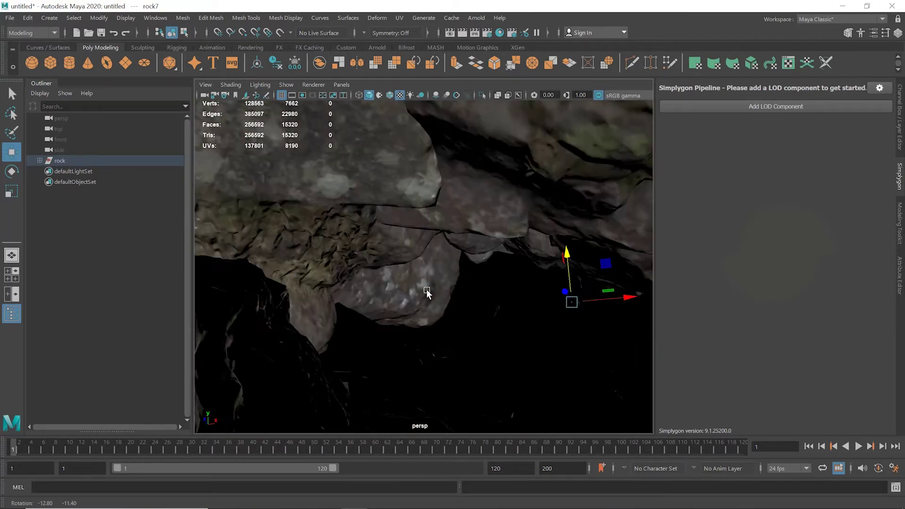
click(403, 283)
click(482, 337)
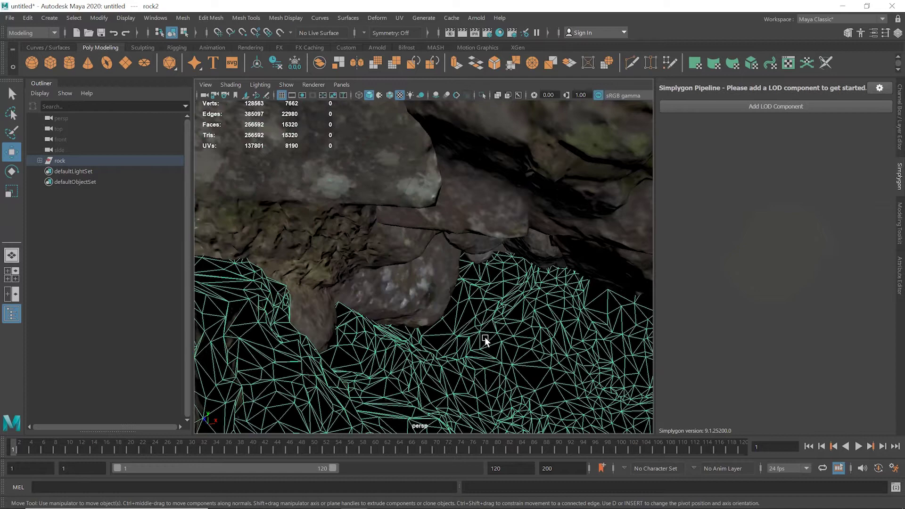
key(f)
alt+drag(370, 293, 393, 267)
click(393, 267)
click(441, 263)
alt+drag(403, 230, 392, 235)
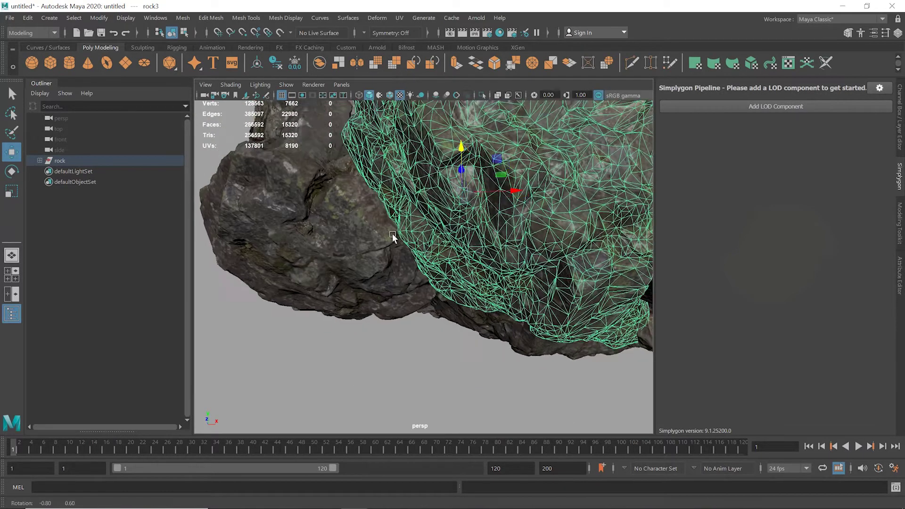
scroll(393, 236, down, 3)
click(448, 240)
click(497, 270)
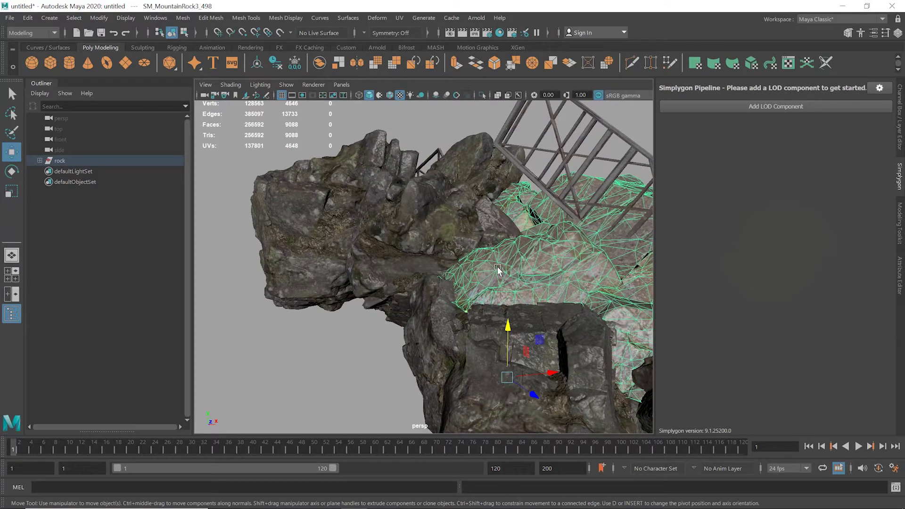
Examine the whole formation from above with every rock mesh selected, and clear the selection
scroll(498, 270, down, 4)
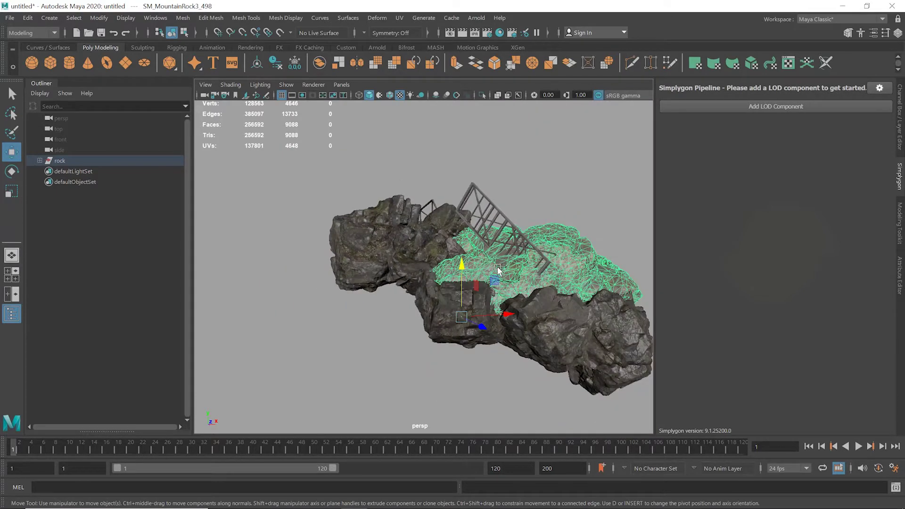
alt+drag(524, 299, 503, 321)
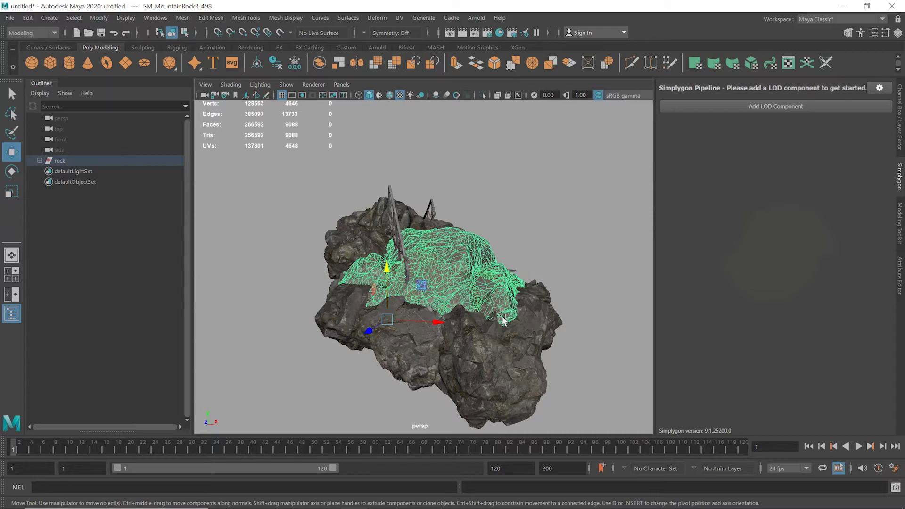
alt+drag(521, 332, 519, 346)
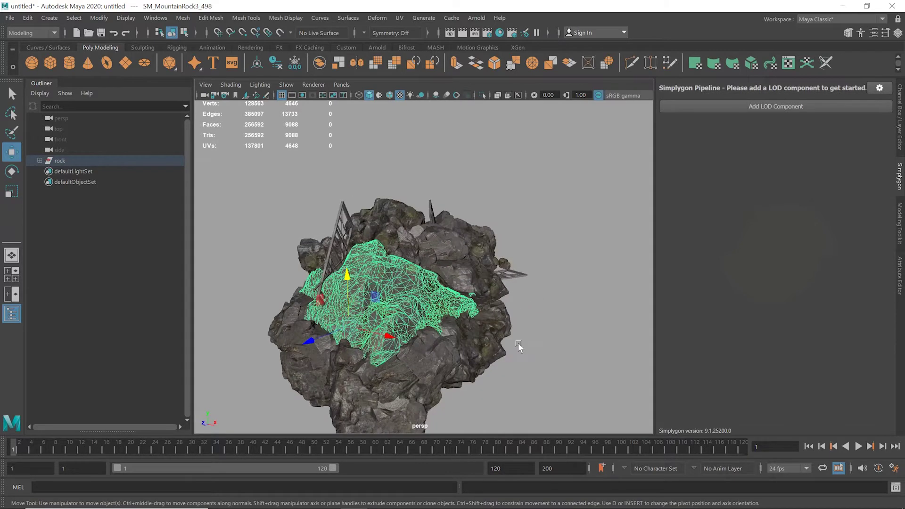
scroll(519, 347, down, 2)
drag(288, 193, 520, 408)
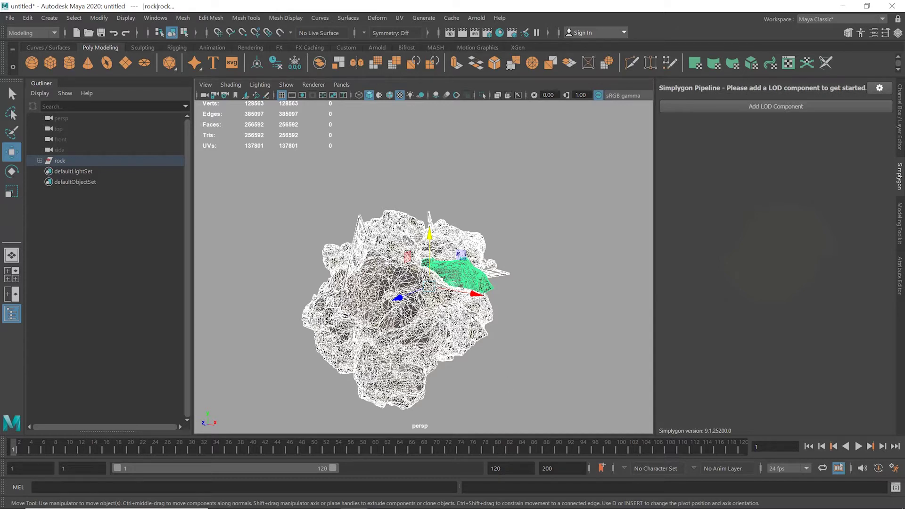
click(536, 323)
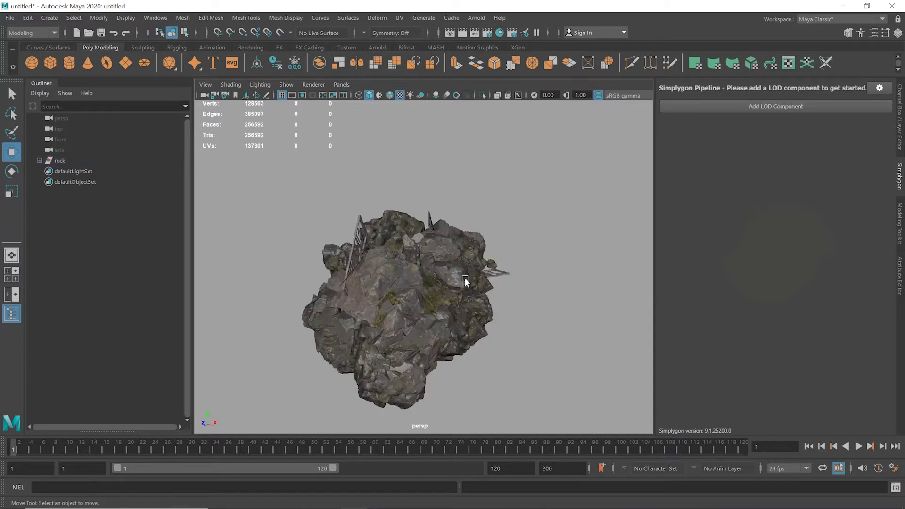
Create a polygon cube scaled to 1500 × 300 × 1500 and lower it to about -169 in Y as the ground
click(51, 63)
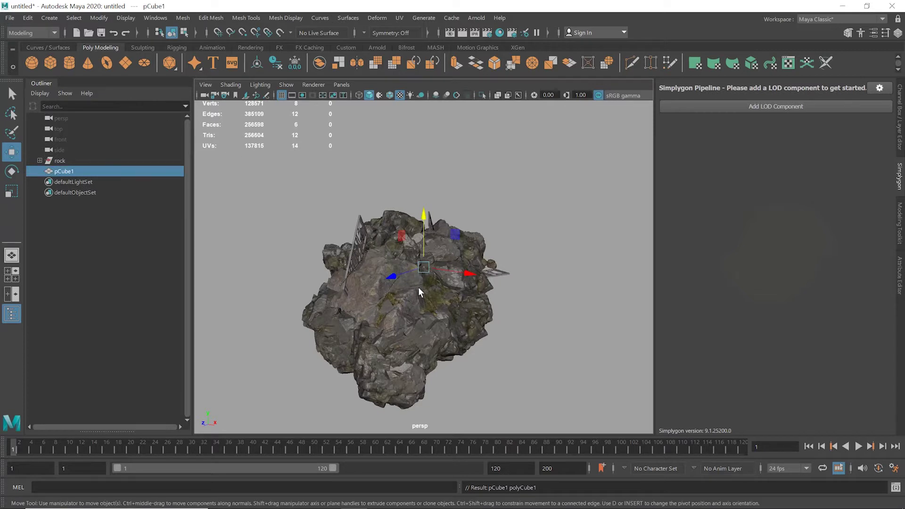
key(ctrl+a)
click(753, 193)
text(15)
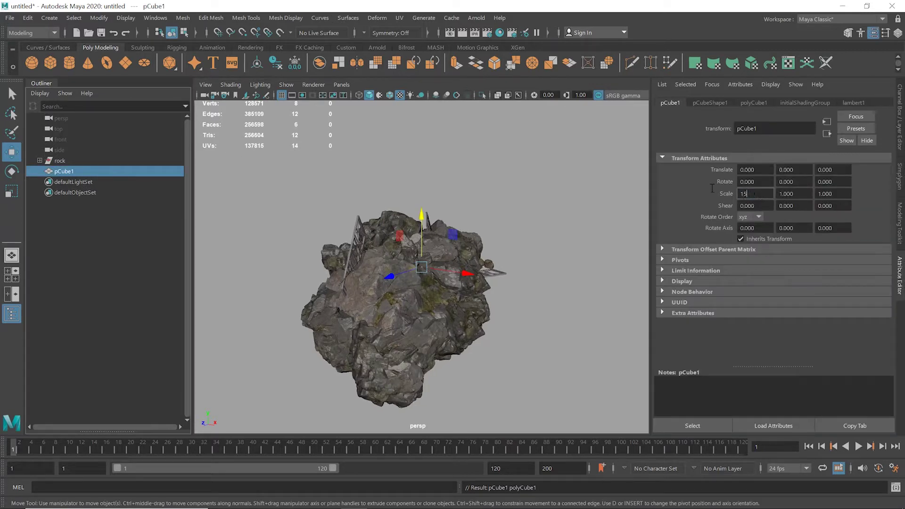
text(00)
key(Tab)
text(300)
key(Tab)
text(1500)
key(Return)
drag(423, 218, 550, 263)
Create a selection set named clipping that contains only the ground cube
click(76, 162)
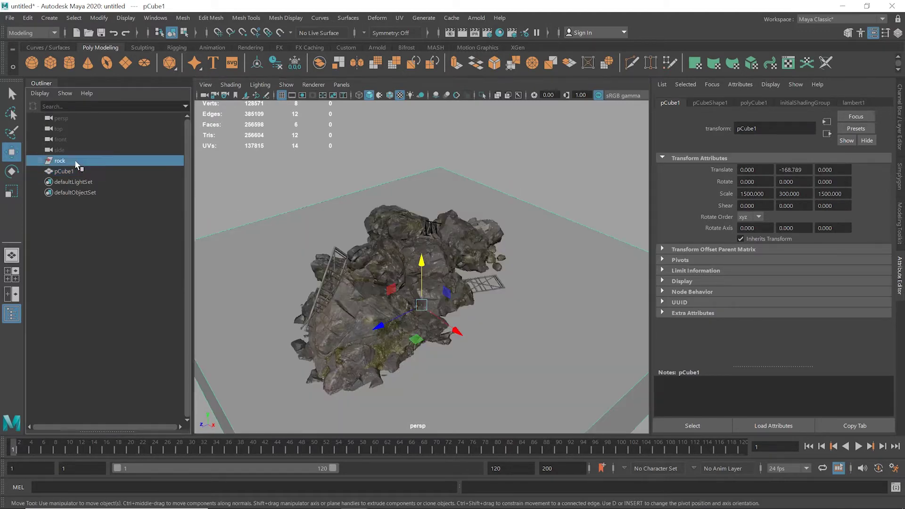
click(75, 170)
click(50, 18)
mouse_move(104, 247)
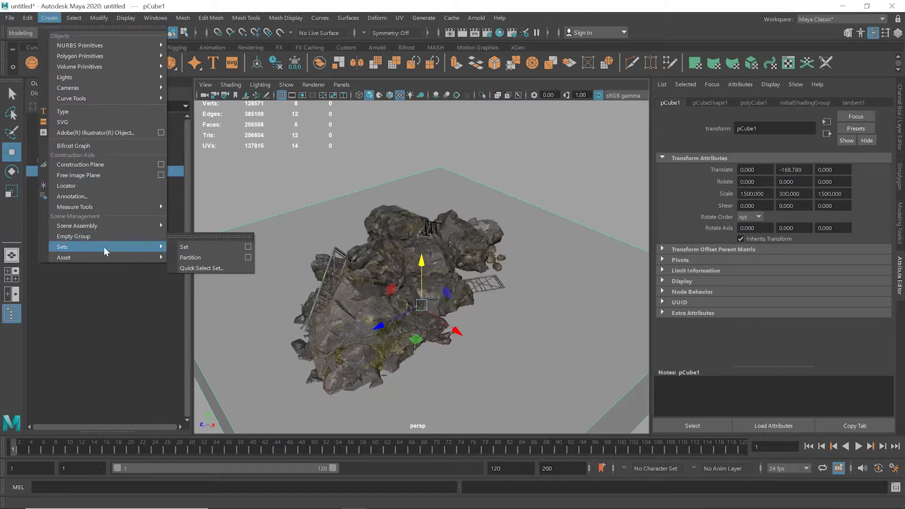
click(248, 247)
click(446, 363)
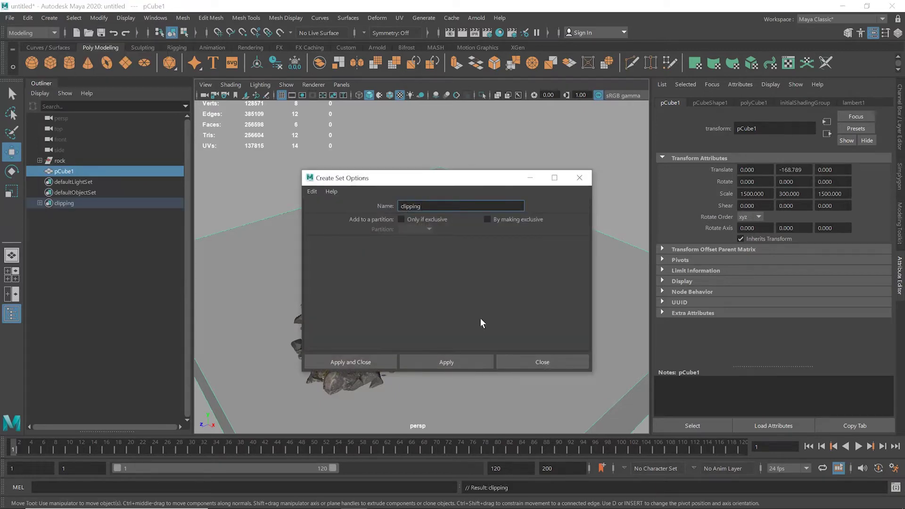
click(538, 363)
Select the rock group and add an aggregation LOD component from Simplygon's basic templates
click(71, 161)
click(900, 176)
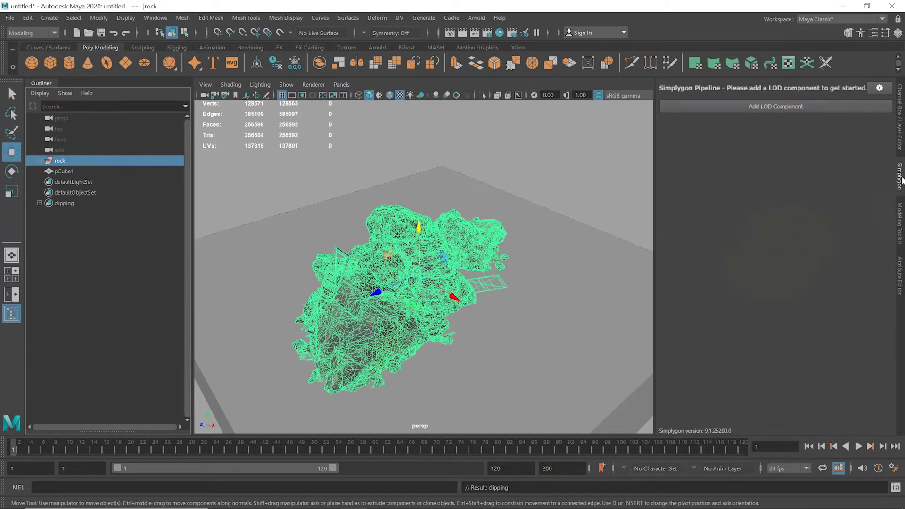
mouse_move(708, 117)
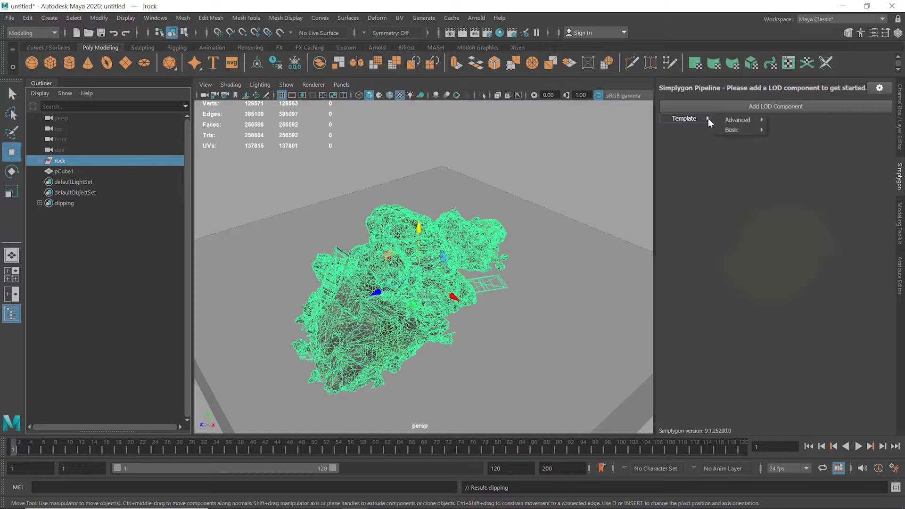
mouse_move(754, 131)
click(801, 157)
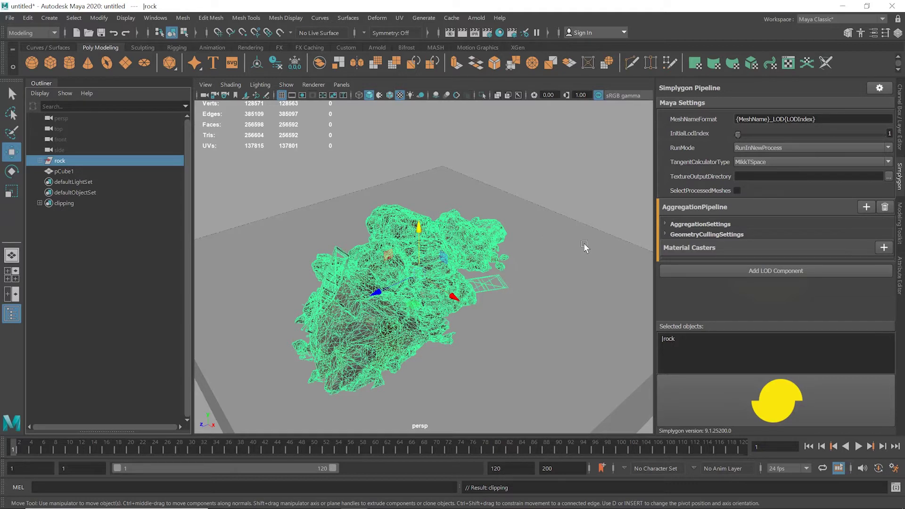
Enable geometry culling in the aggregation pipeline and use the clipping set as its clipping geometry
click(666, 224)
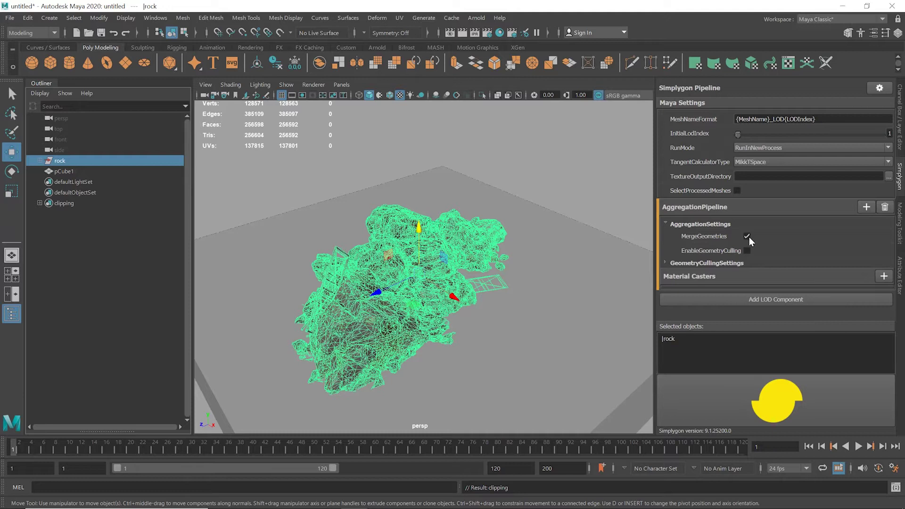
click(747, 251)
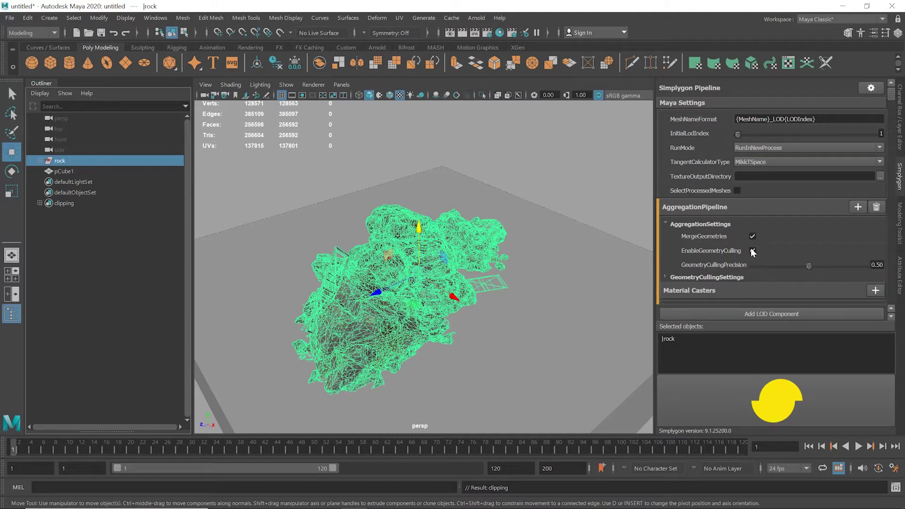
mouse_move(728, 268)
click(665, 277)
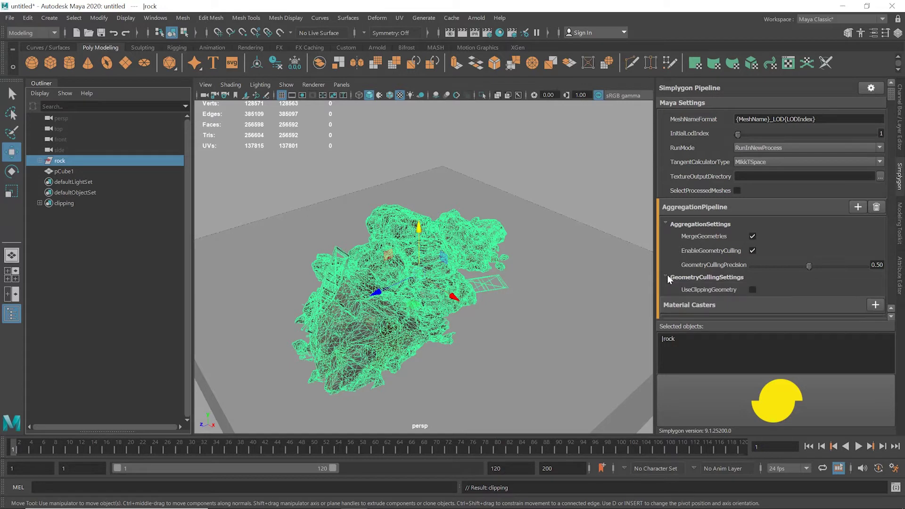
click(750, 273)
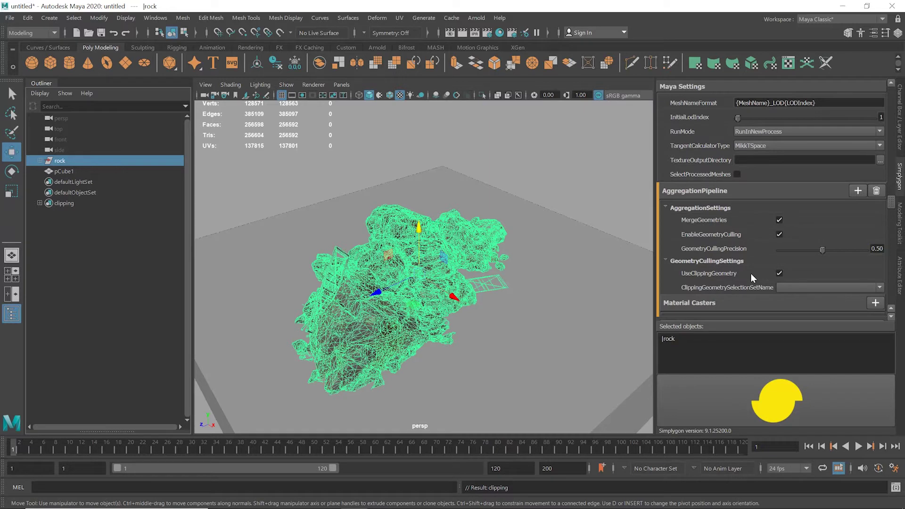
click(799, 287)
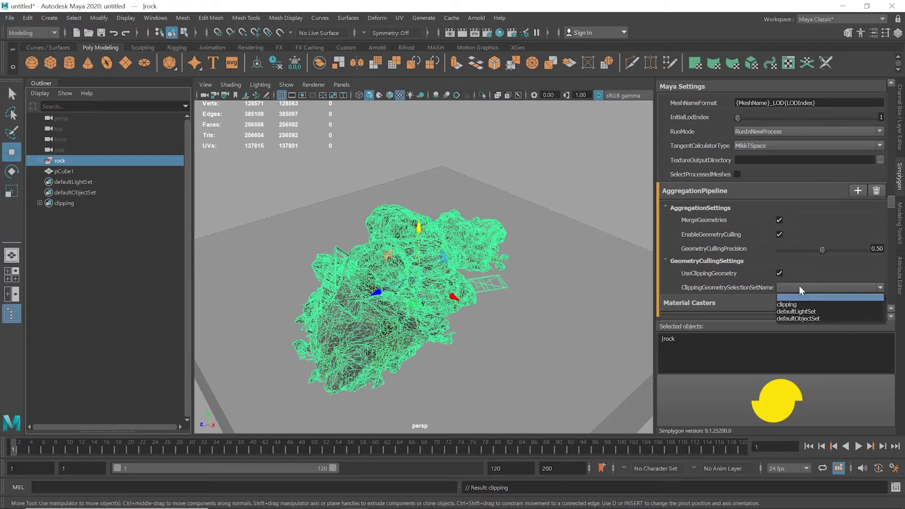
click(800, 305)
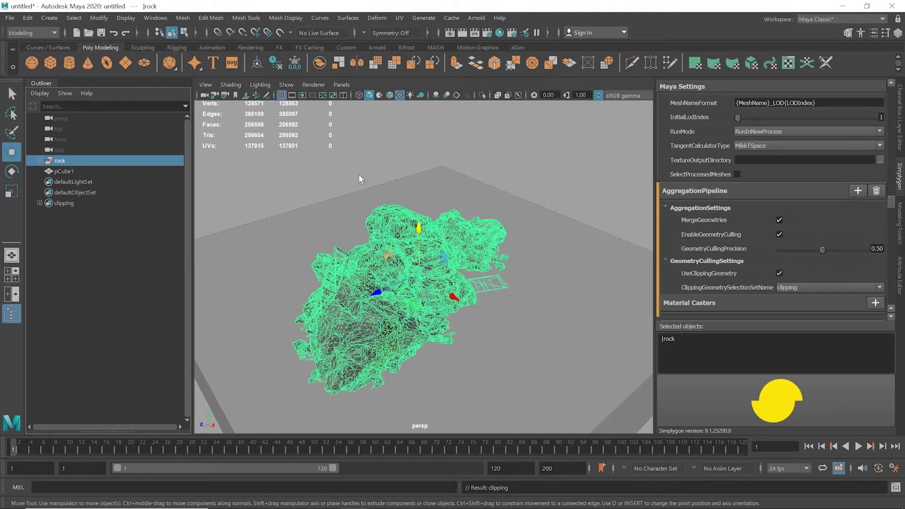
Process the rock group with Simplygon and inspect the resulting LOD1 mesh with the original rocks hidden
click(741, 406)
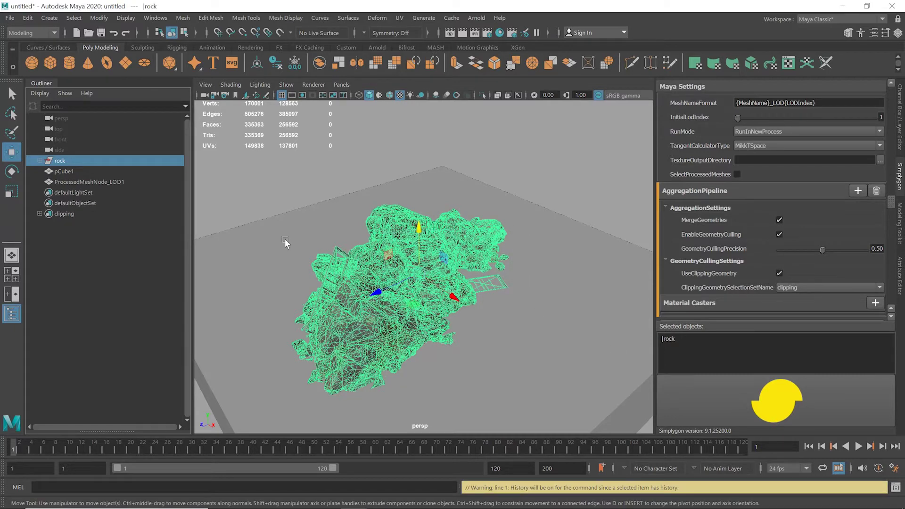
click(94, 182)
alt+drag(386, 302, 392, 283)
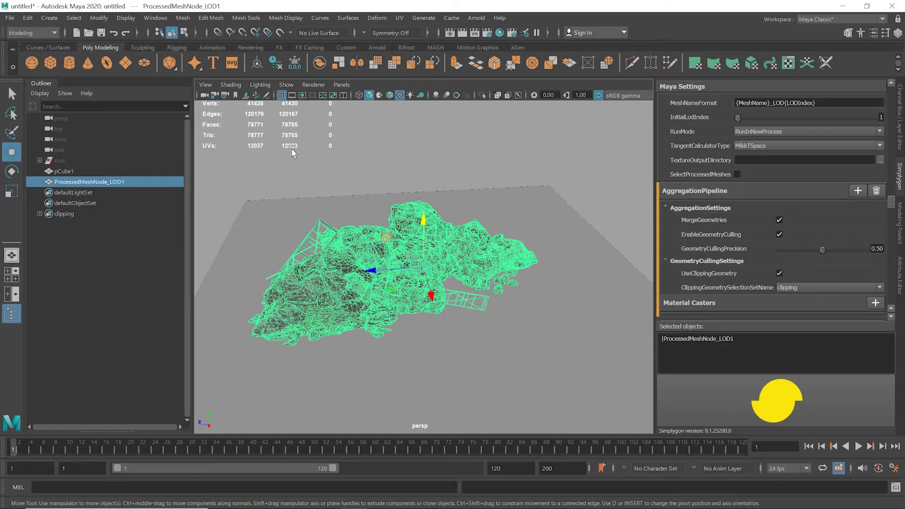
click(68, 172)
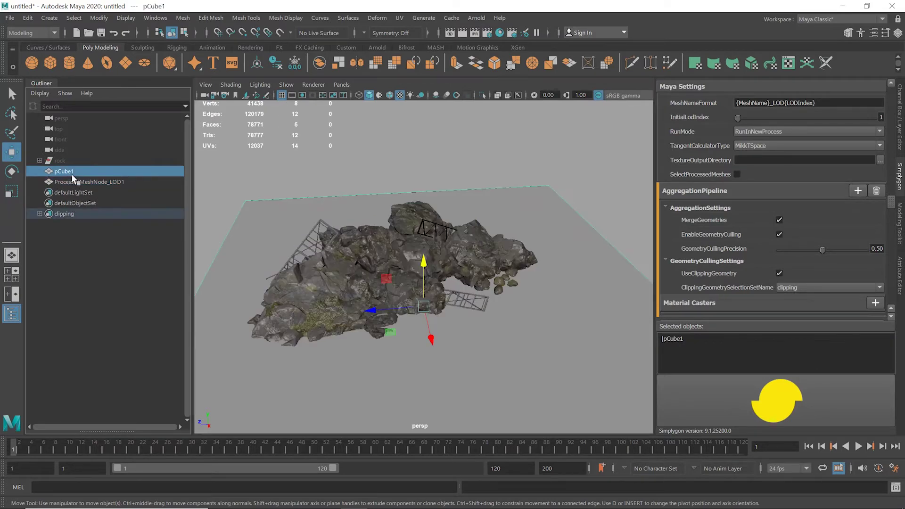
alt+drag(323, 262, 451, 186)
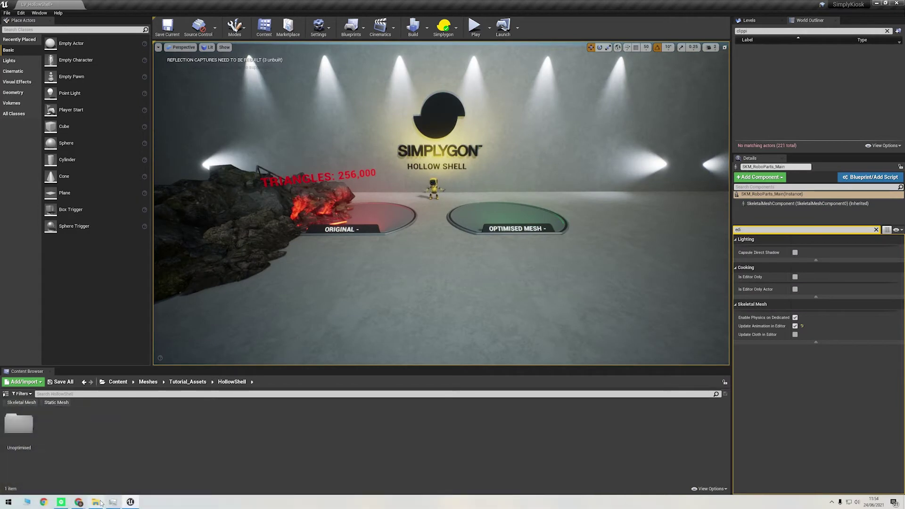
Import processed_hollow_shell_no_textures.fbx from the file explorer into the HollowShell folder as a static mesh without creating materials
click(97, 503)
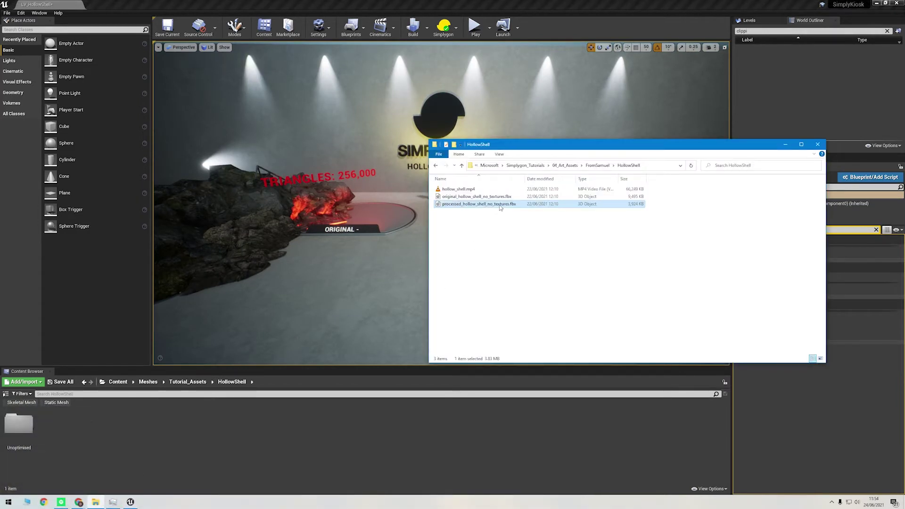
drag(500, 208, 250, 443)
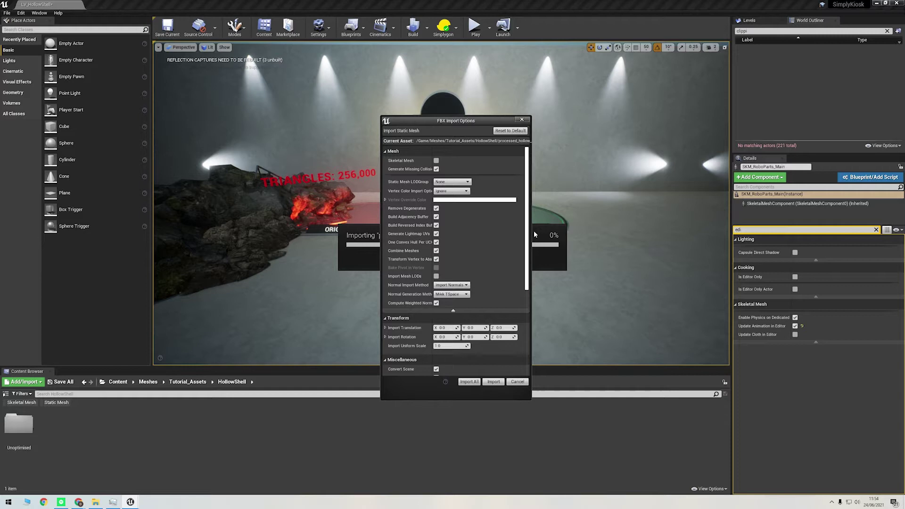
scroll(522, 276, down, 5)
scroll(521, 276, down, 3)
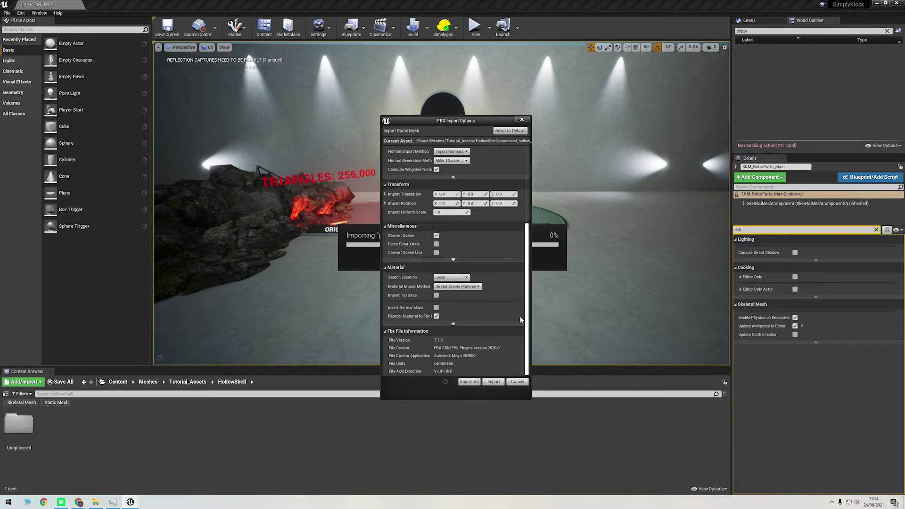
click(493, 381)
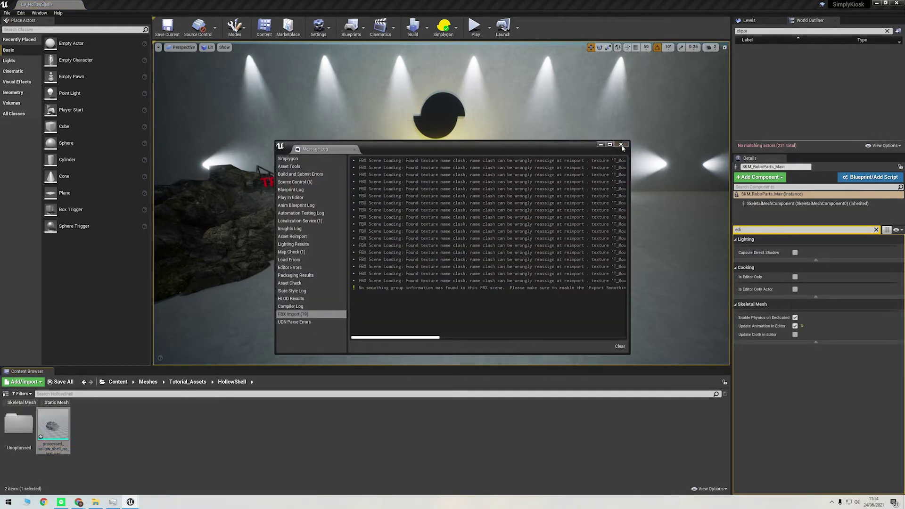
click(620, 145)
Place the imported hollow shell mesh in the level at the optimised mesh platform
drag(52, 424, 598, 230)
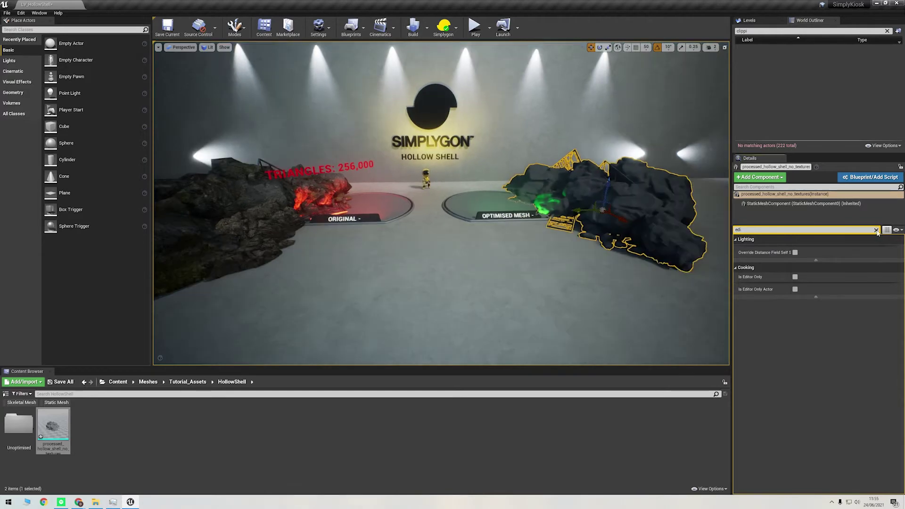
click(875, 230)
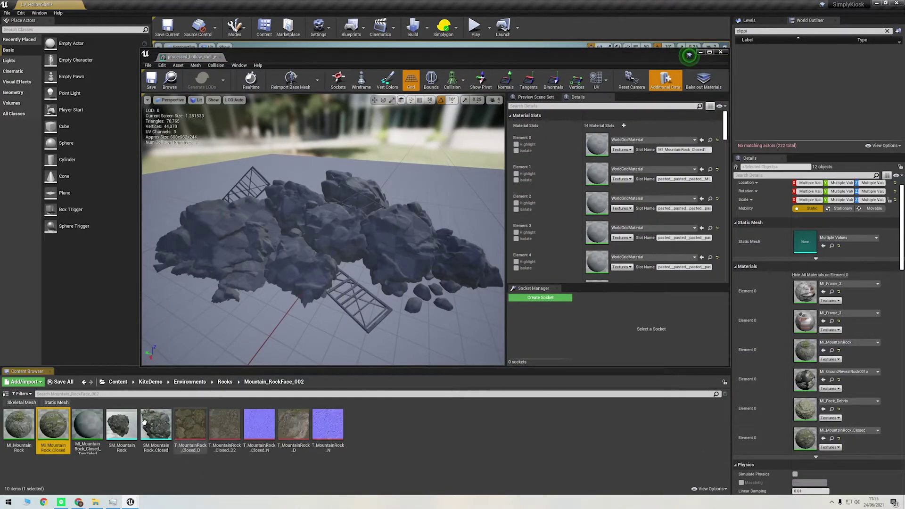
drag(53, 424, 434, 219)
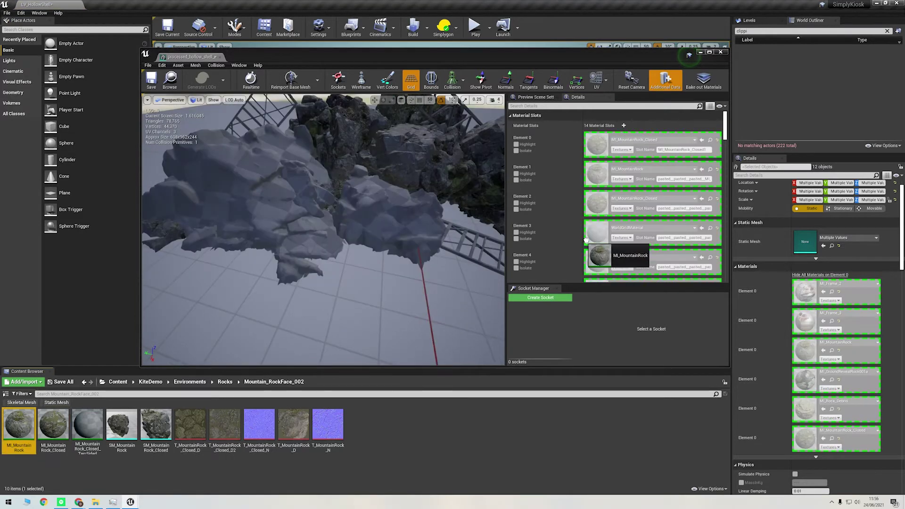
Assign the original rock and frame materials, including MI_MountainRock, to the imported mesh's material slots
drag(586, 240, 599, 237)
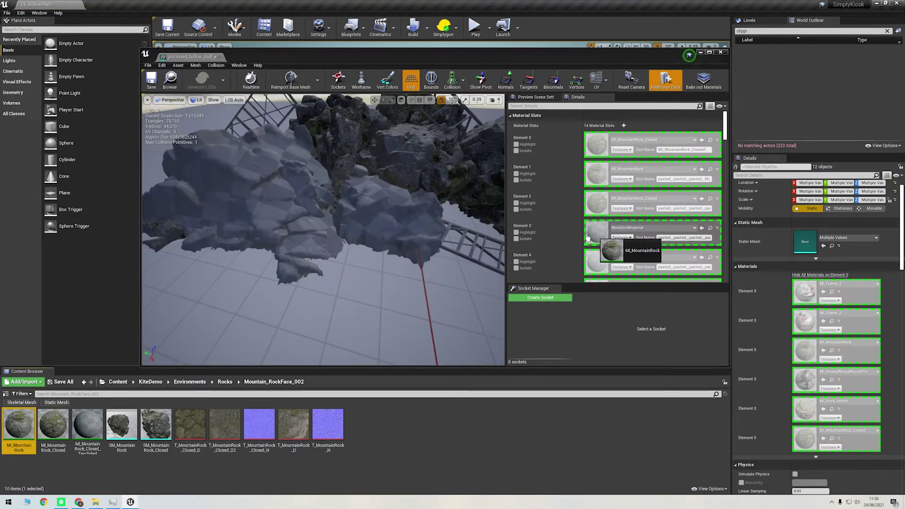
drag(604, 240, 605, 242)
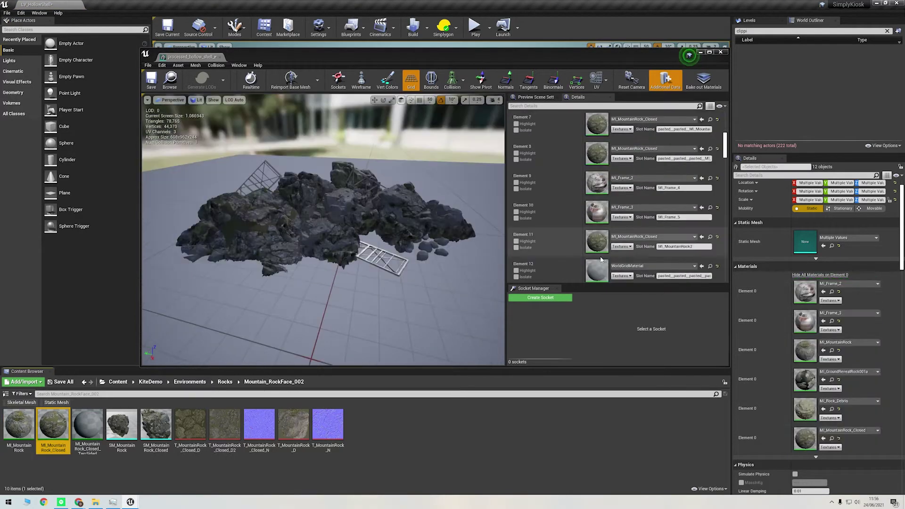
drag(19, 424, 593, 254)
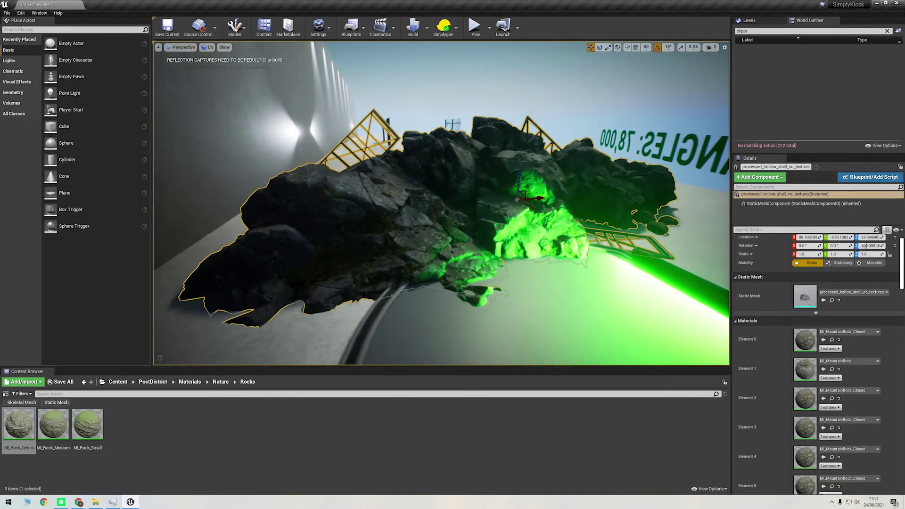
Raise the original and optimised rock piles above their platforms and compare them from below
key(s)
right_drag(351, 224, 317, 214)
shift+click(318, 214)
key(w)
key(s)
drag(318, 214, 307, 85)
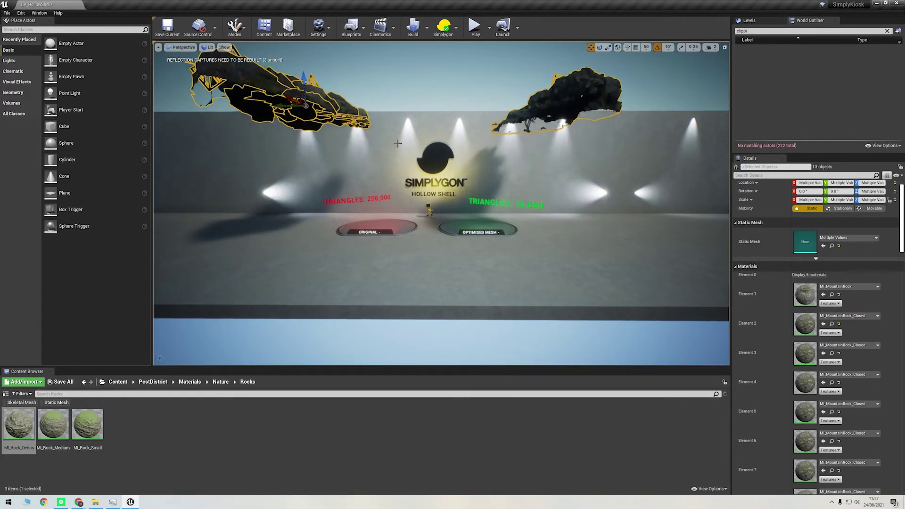
key(w)
right_drag(307, 85, 317, 53)
key(s)
key(d)
key(w)
right_drag(318, 113, 318, 113)
Select the overlapping rock and frame meshes beside the Hollow Shell sign in the park level
mouse_move(450, 185)
right_down()
mouse_move(460, 188)
mouse_move(450, 264)
mouse_move(450, 186)
right_up()
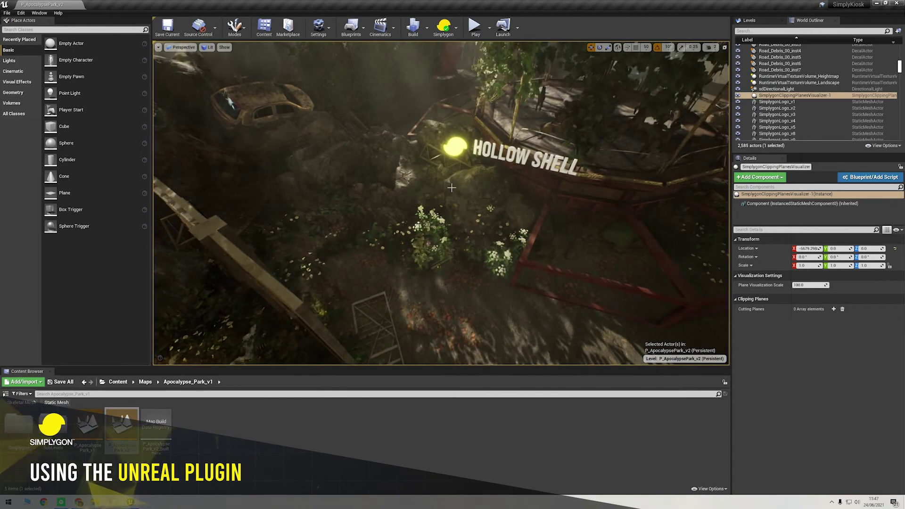
click(452, 188)
right_drag(452, 187, 451, 160)
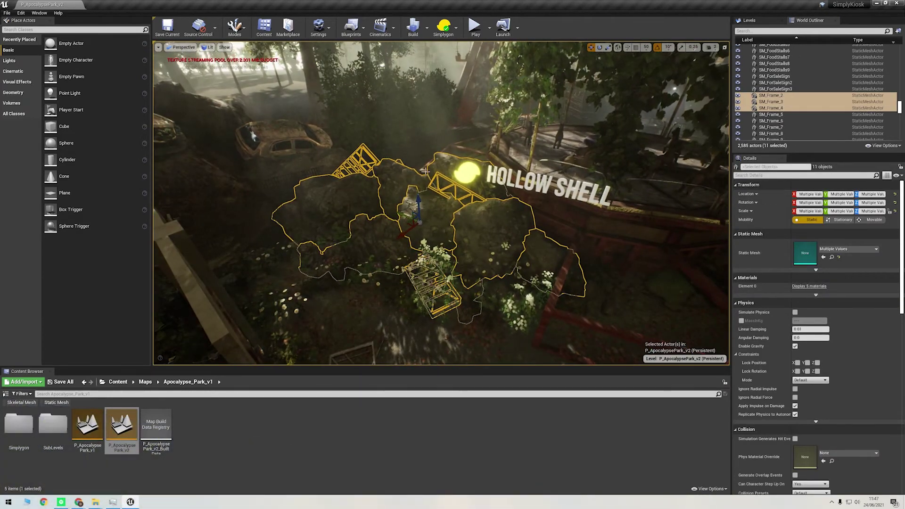
Add Simplygon's clipping planes visualizer to the level and locate it by filtering the actors for clippi
click(449, 31)
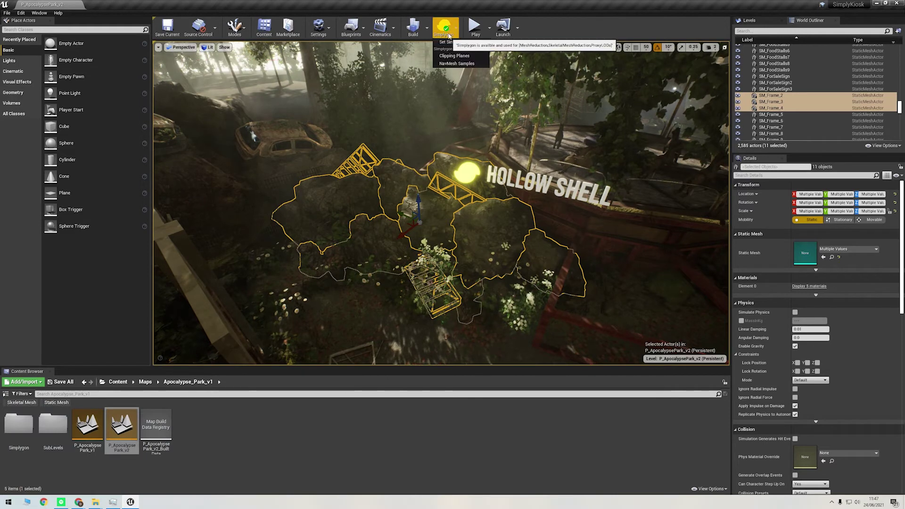
click(459, 56)
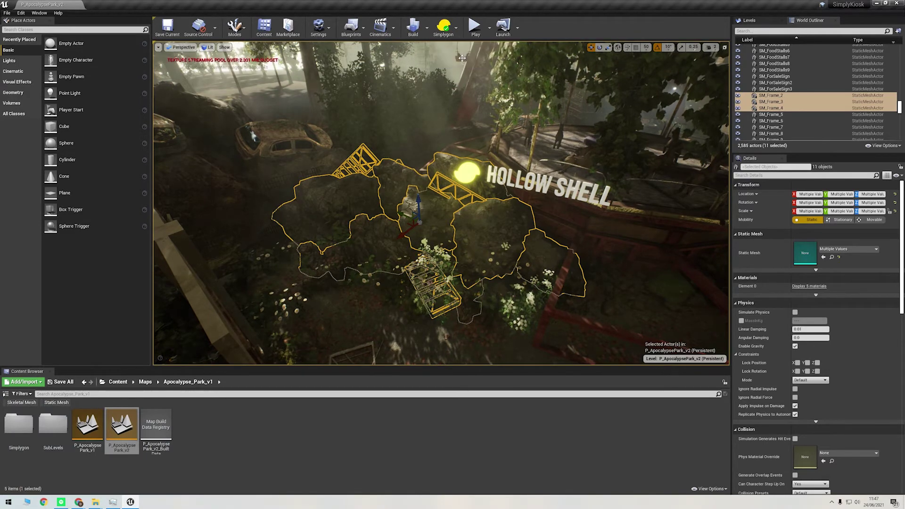
click(755, 32)
text(clipp)
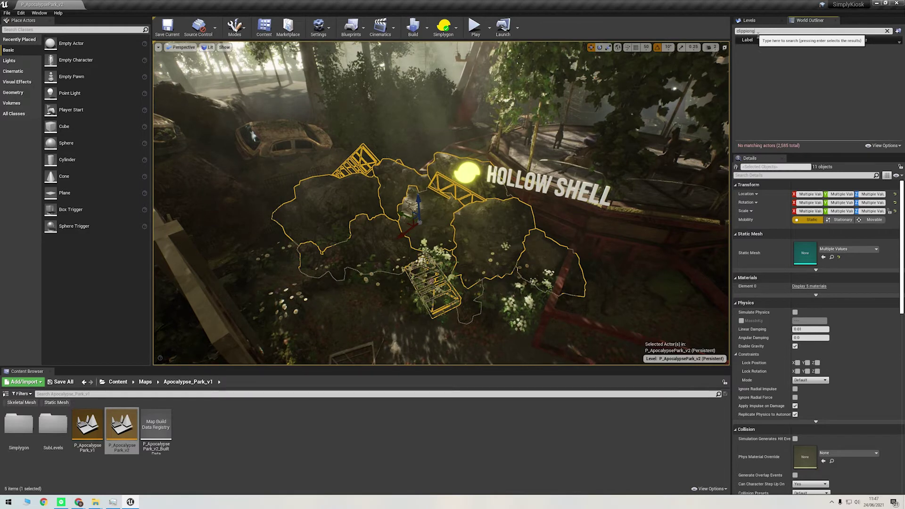
text(io)
key(BackSpace)
double_click(792, 54)
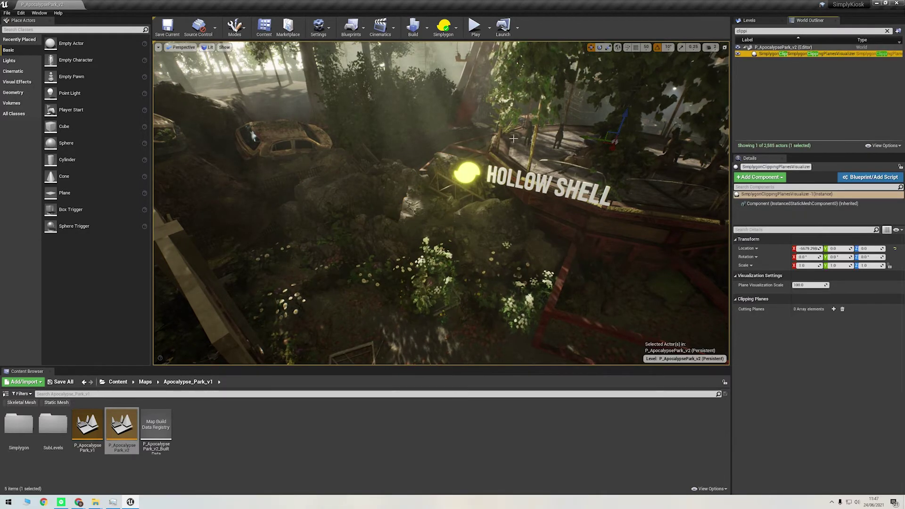
Add one positive Z-axis cutting plane to the visualizer and position it at ground level beneath the rocks, at Z about 8.2
click(834, 309)
click(739, 318)
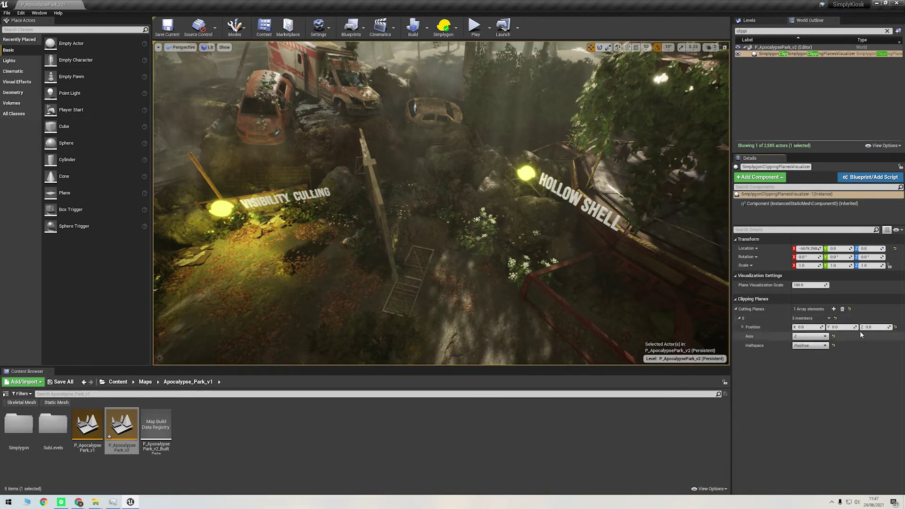
mouse_move(662, 315)
right_down()
mouse_move(495, 264)
mouse_move(662, 315)
right_up()
key(g)
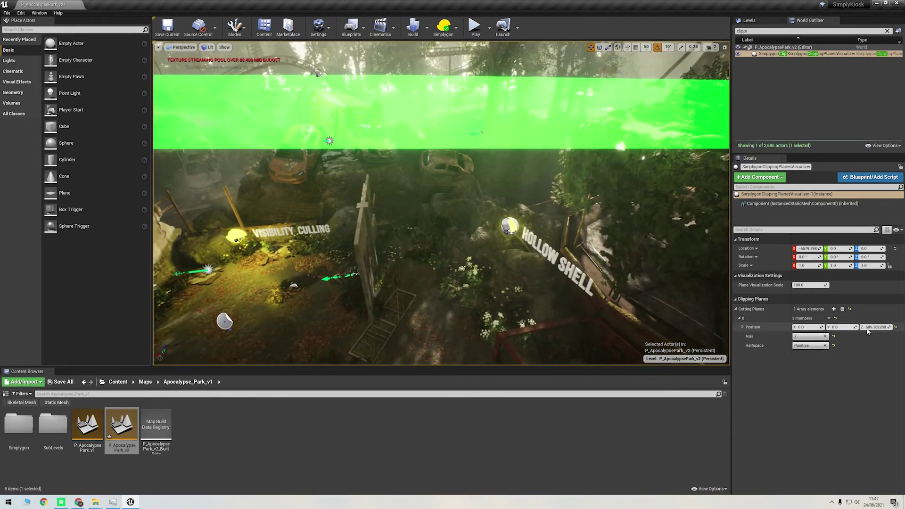
drag(869, 332, 829, 331)
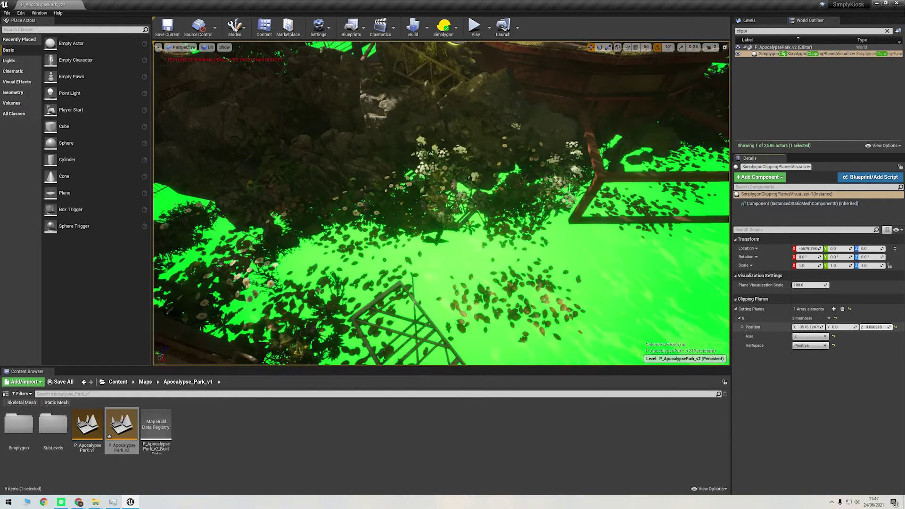
right_drag(175, 301, 175, 301)
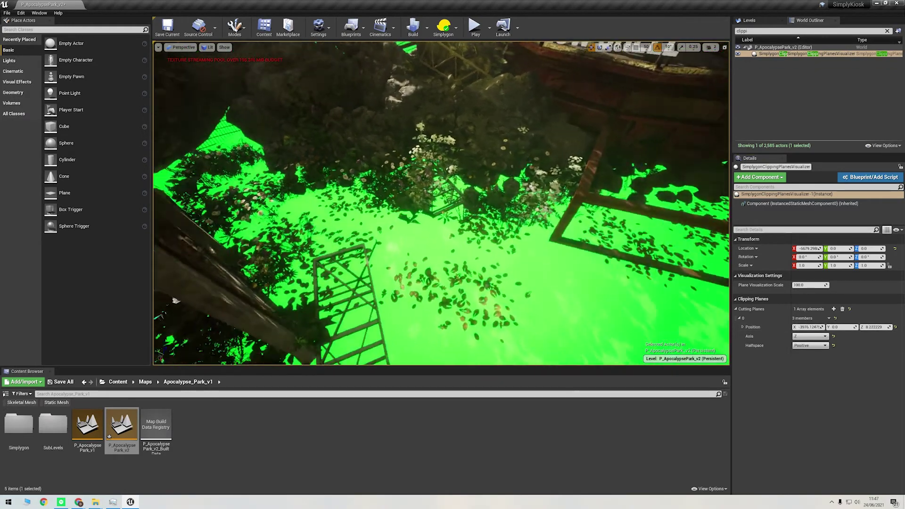
right_drag(488, 77, 488, 77)
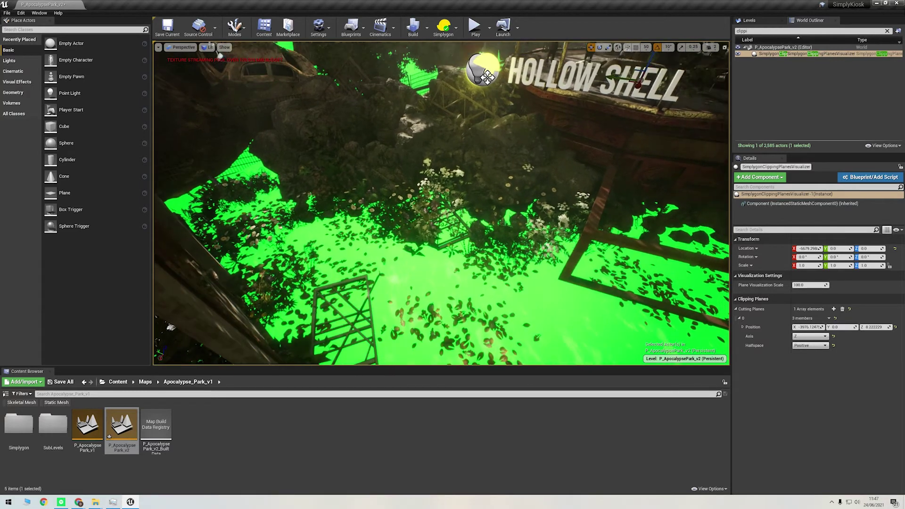
key(Escape)
Open the Stand-ins Outliner and create a stand-in from the eleven rock and frame meshes
click(39, 13)
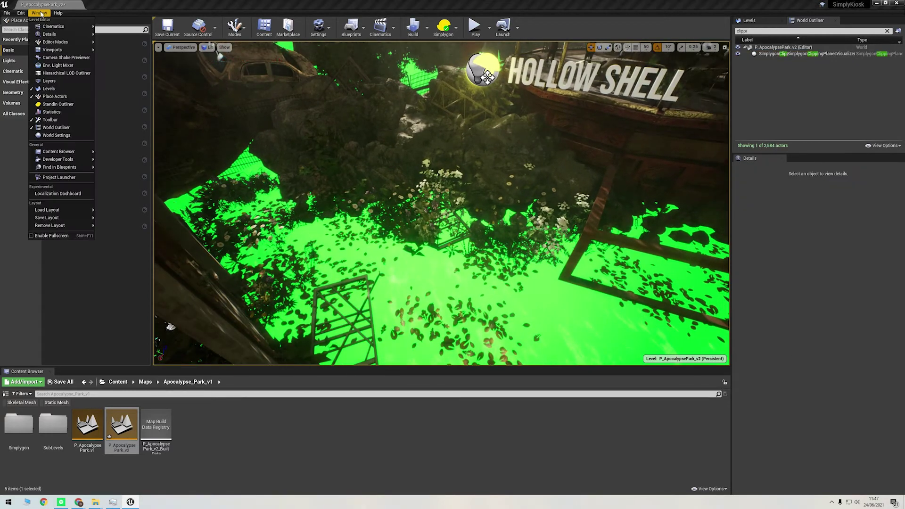
click(81, 105)
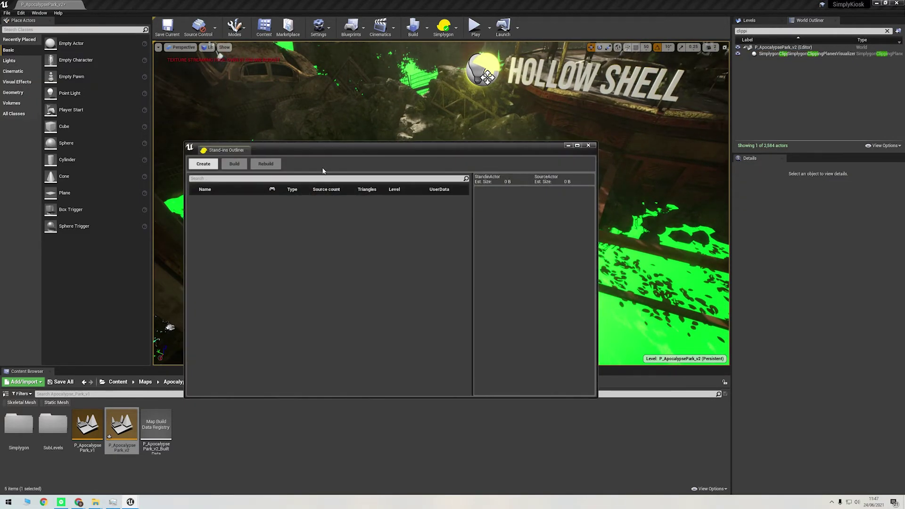
drag(325, 151, 358, 211)
click(464, 152)
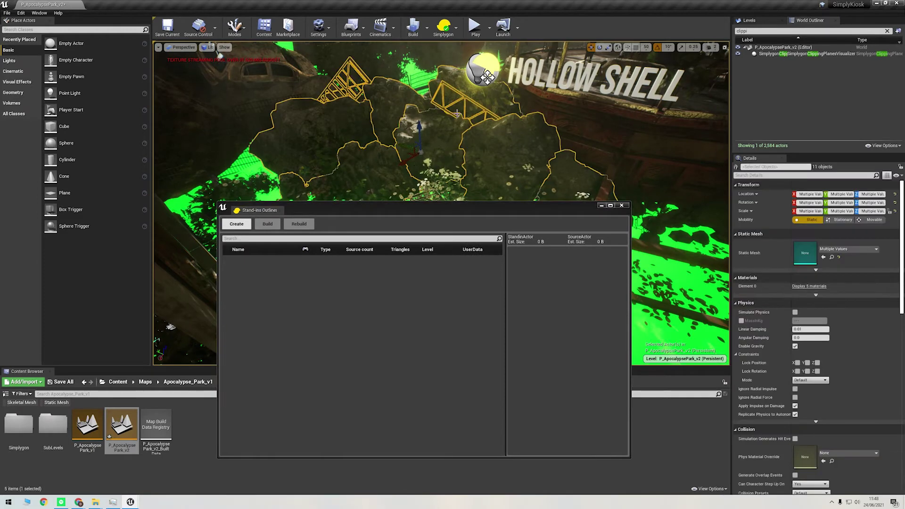
click(236, 224)
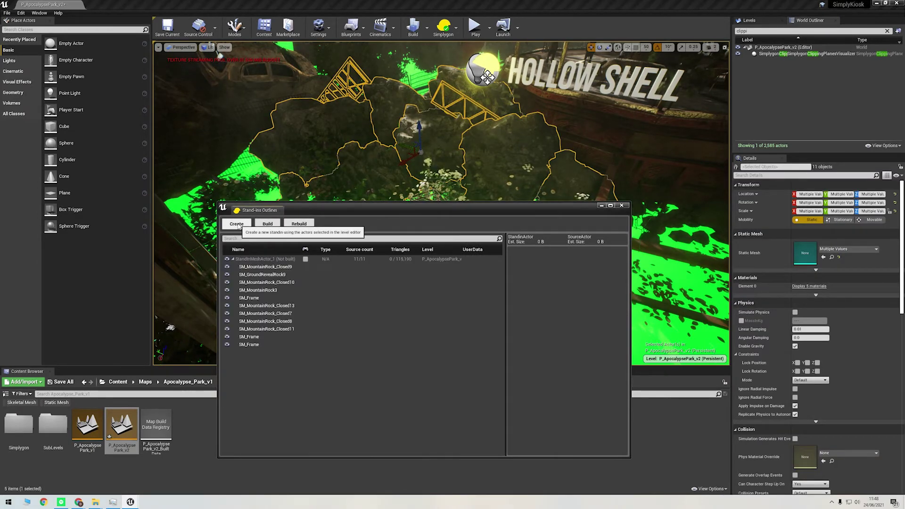
Set the new stand-in's pipeline to Near
click(272, 259)
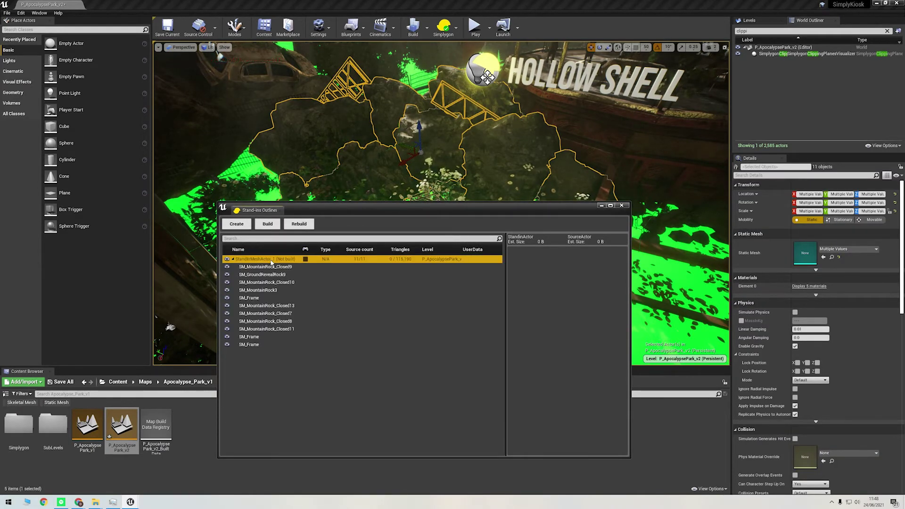
click(577, 278)
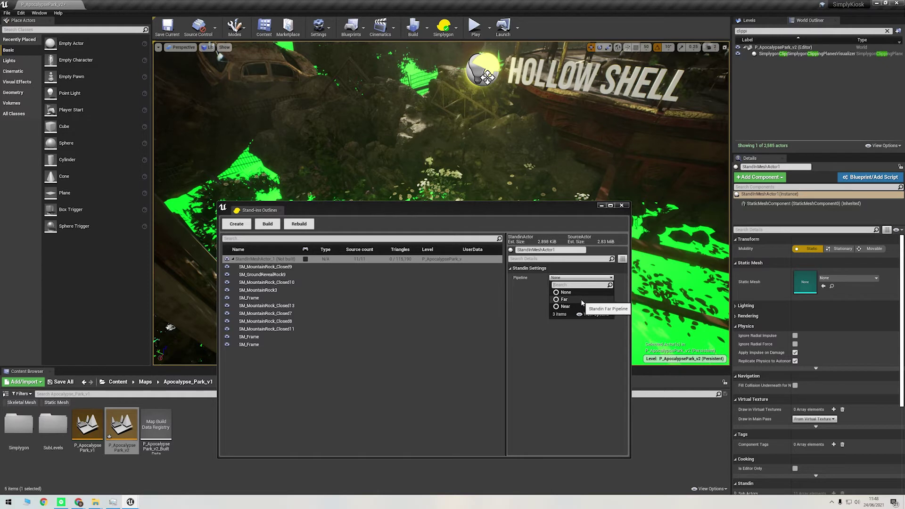
click(565, 307)
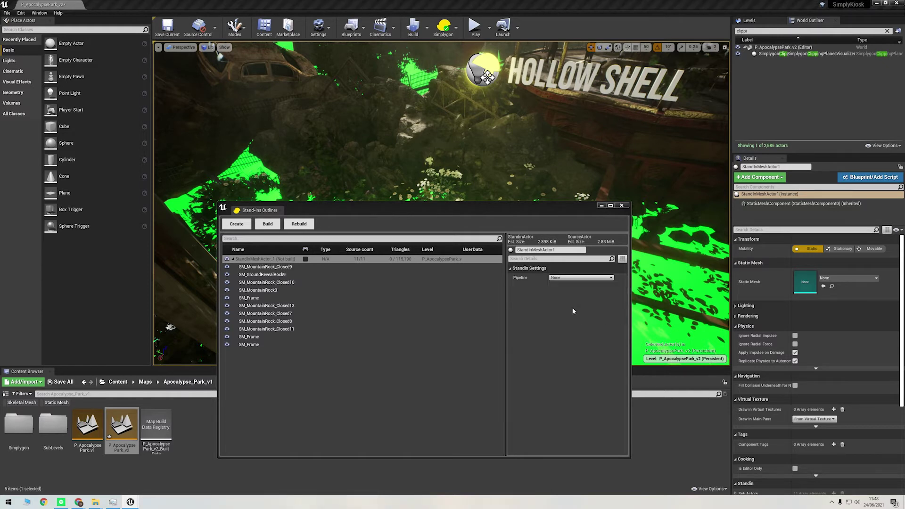
Enable geometry culling, occluded geometry culling and the use of clipping planes in the stand-in's pipeline settings
click(518, 288)
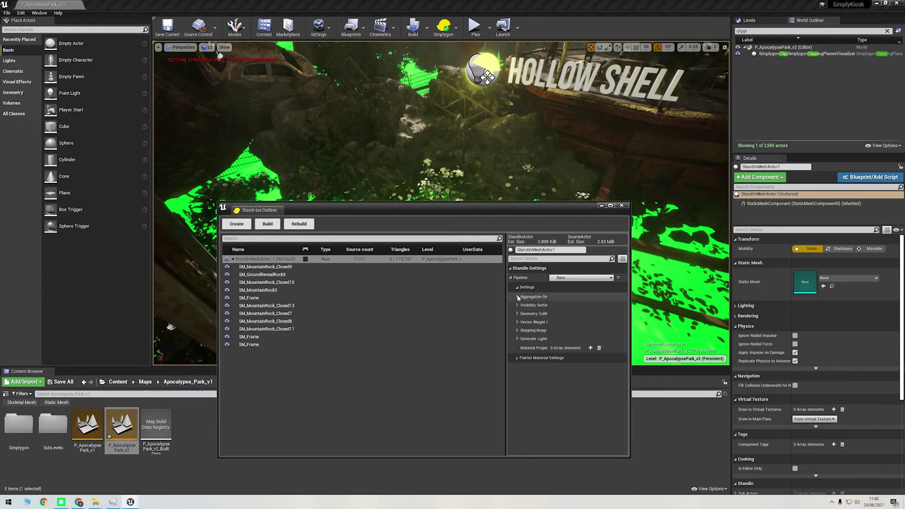
drag(506, 306, 539, 312)
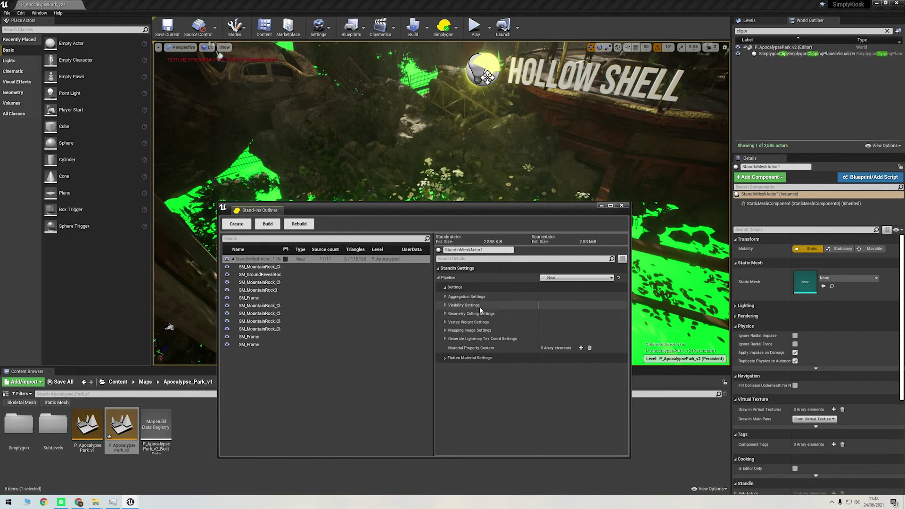
click(446, 296)
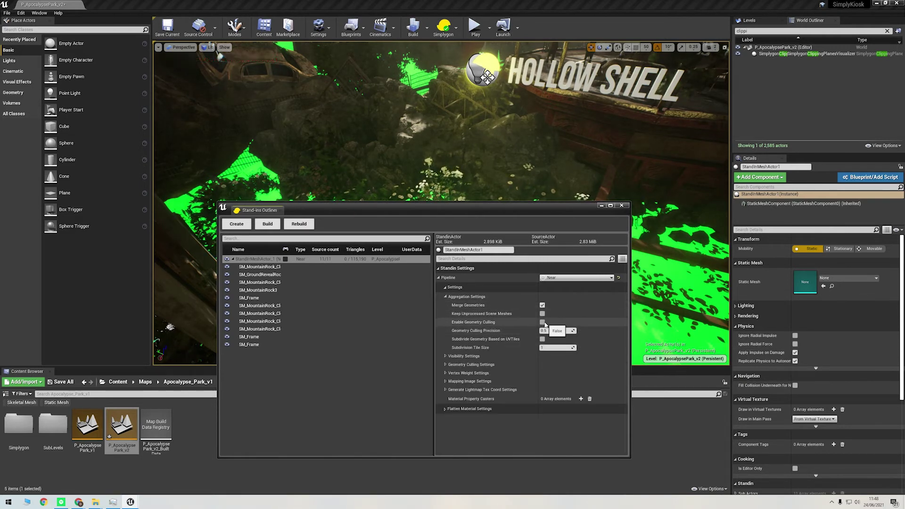
click(445, 357)
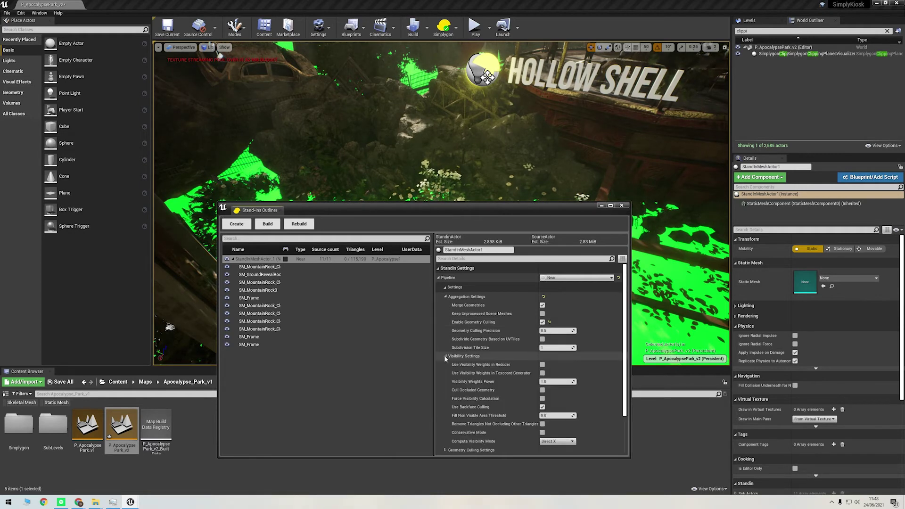
scroll(543, 346, down, 2)
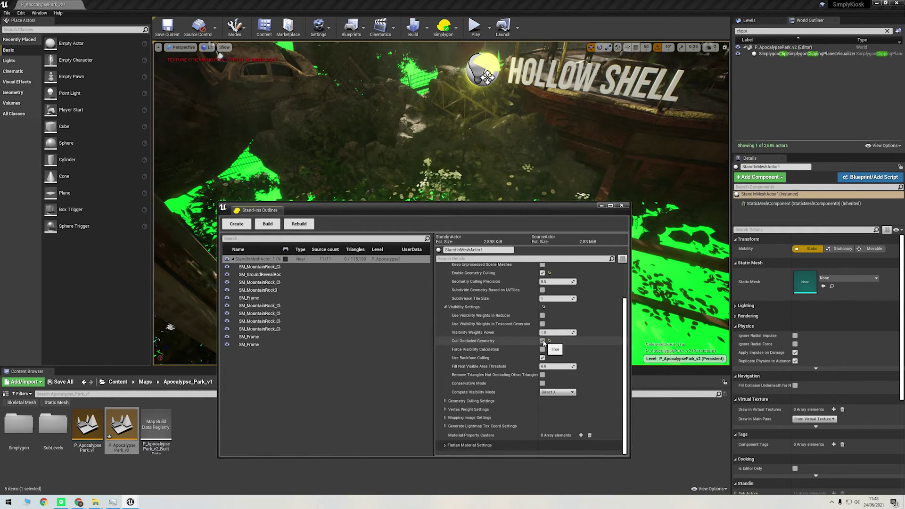
click(446, 401)
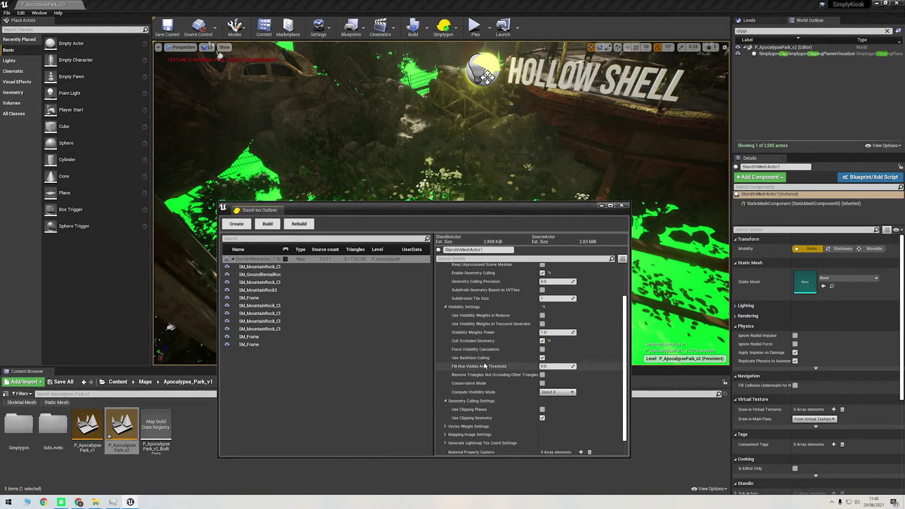
scroll(484, 365, down, 1)
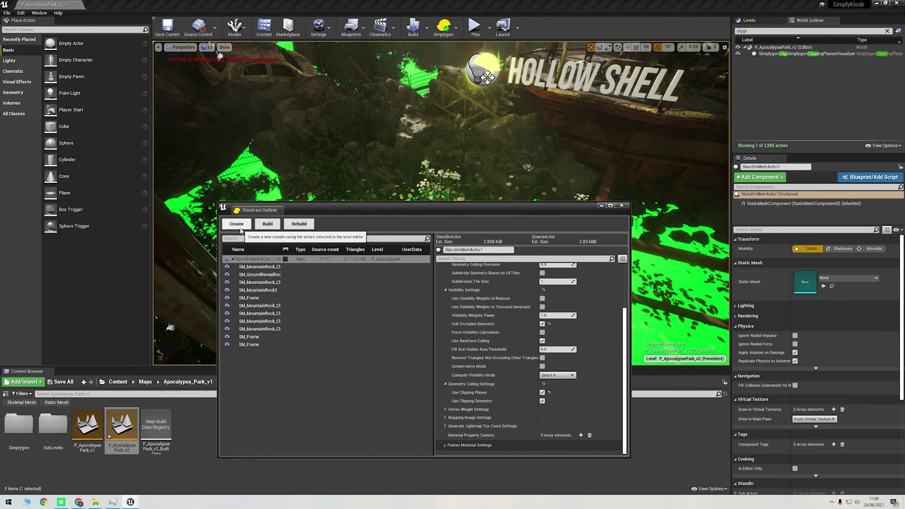
Build the stand-in mesh and close the Stand-ins Outliner
click(268, 225)
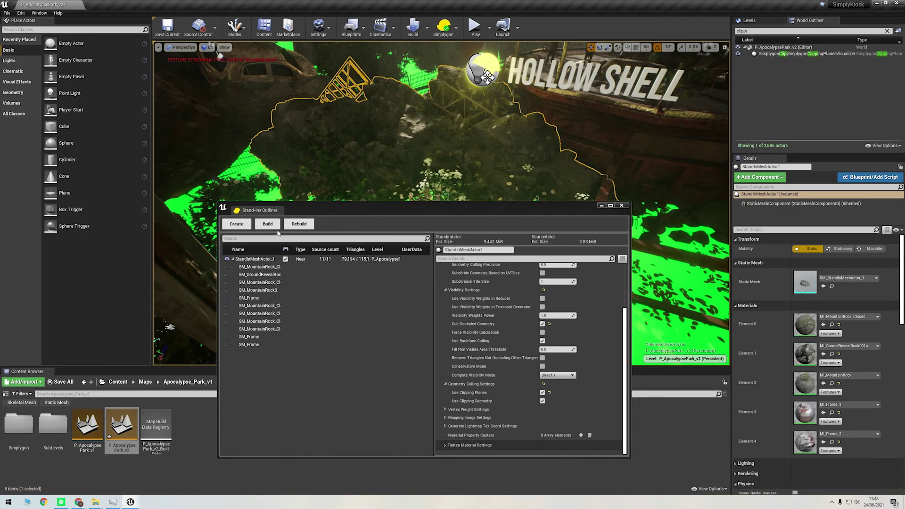
click(621, 205)
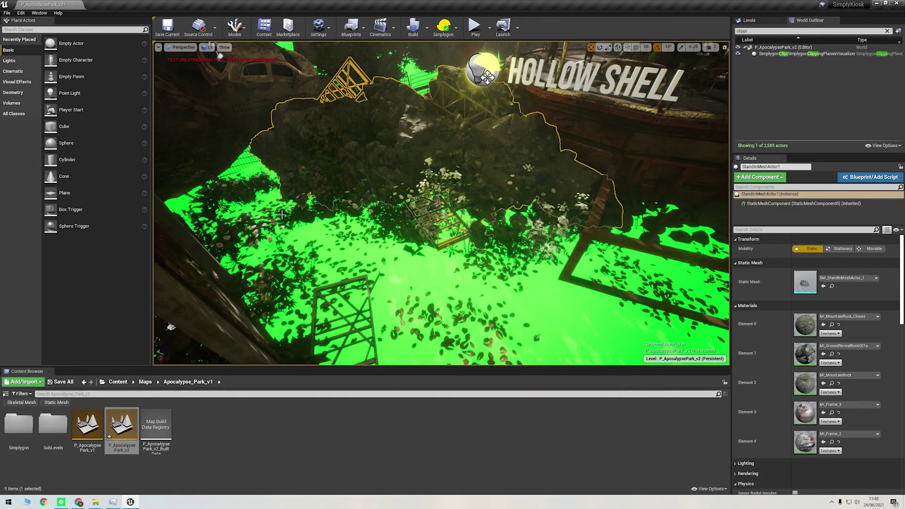
Inspect the built stand-in rock mesh without the editor overlays and undo the last change
right_drag(437, 211, 448, 191)
key(g)
right_drag(415, 132, 415, 132)
right_drag(456, 210, 456, 210)
key(ctrl+z)
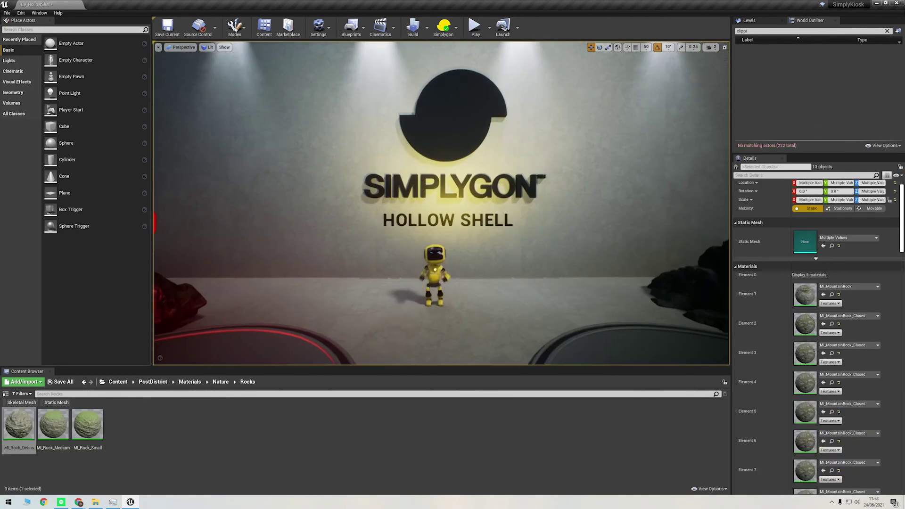
key(w)
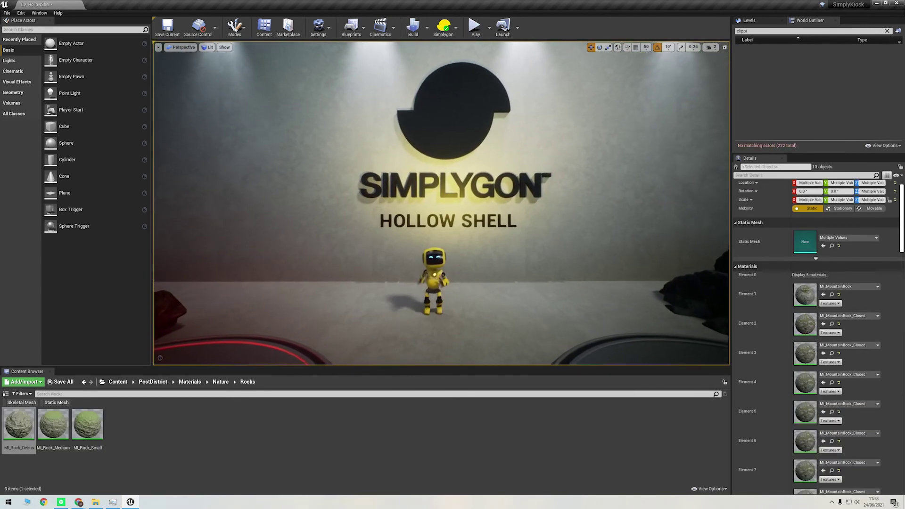